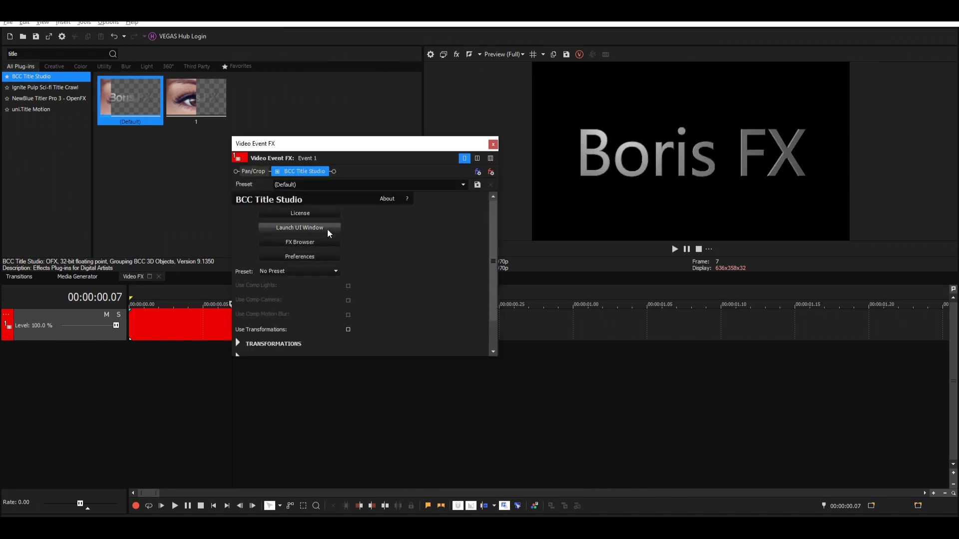
Launch the full BCC Title Studio editor window from the Video Event FX dialog.
click(338, 229)
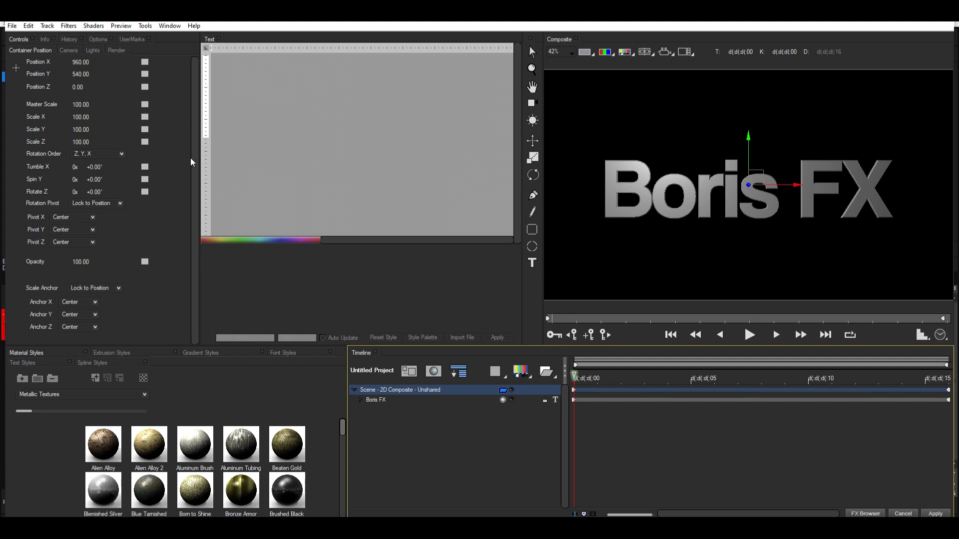
click(169, 26)
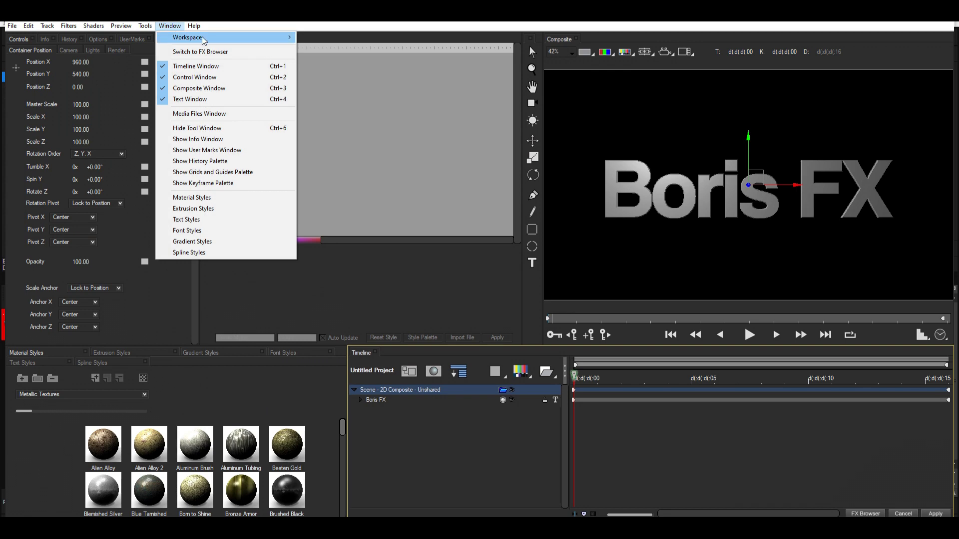
mouse_move(207, 40)
click(337, 52)
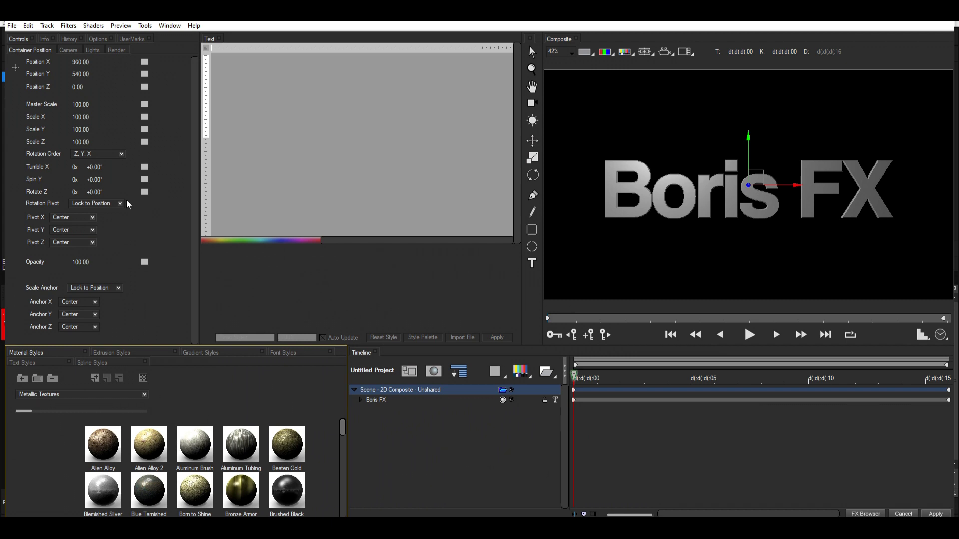
click(69, 50)
click(93, 50)
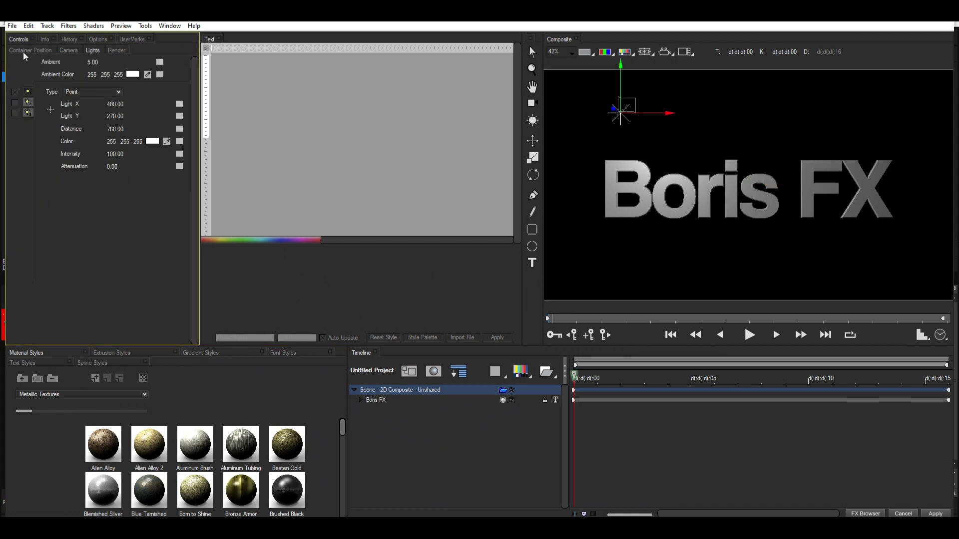
click(23, 50)
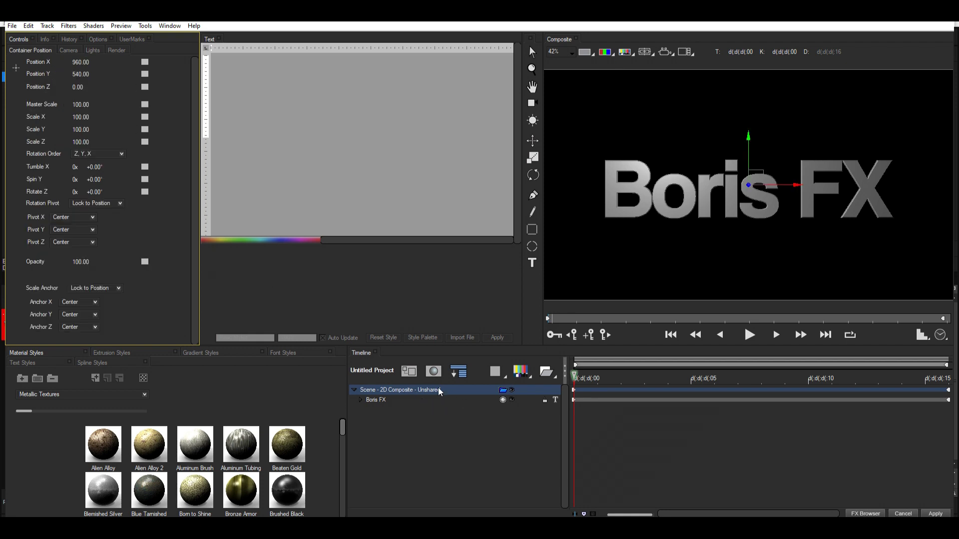
click(409, 399)
Switch the title scene to 3D rendering.
click(412, 390)
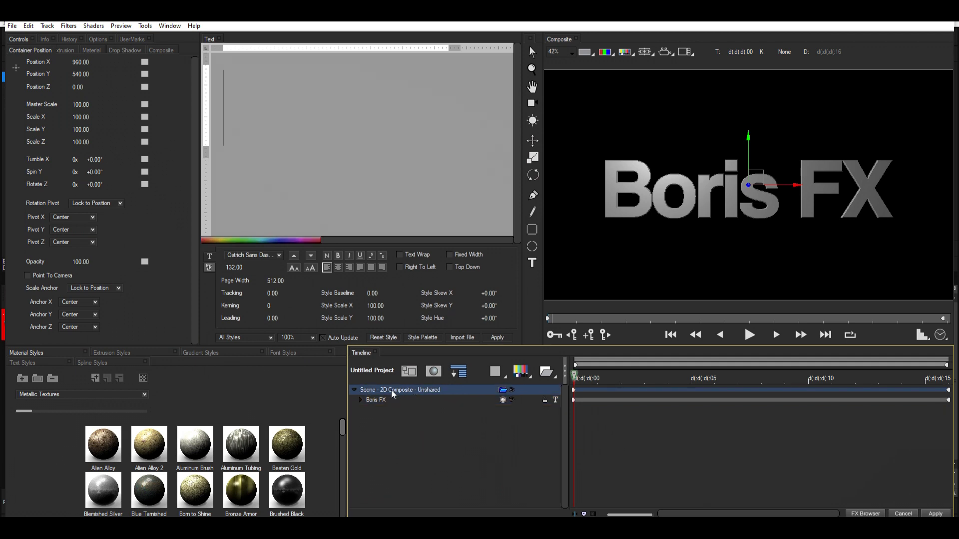
right_click(436, 389)
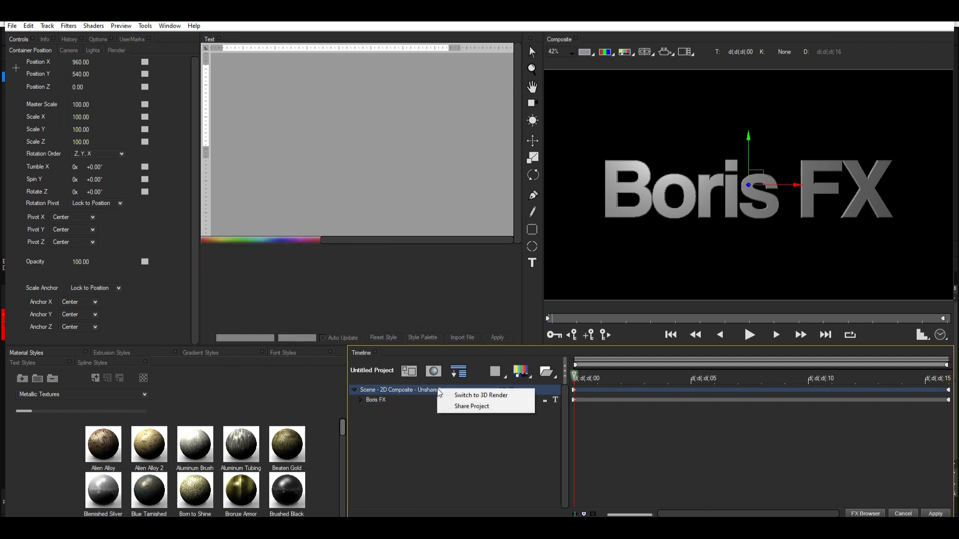
click(520, 395)
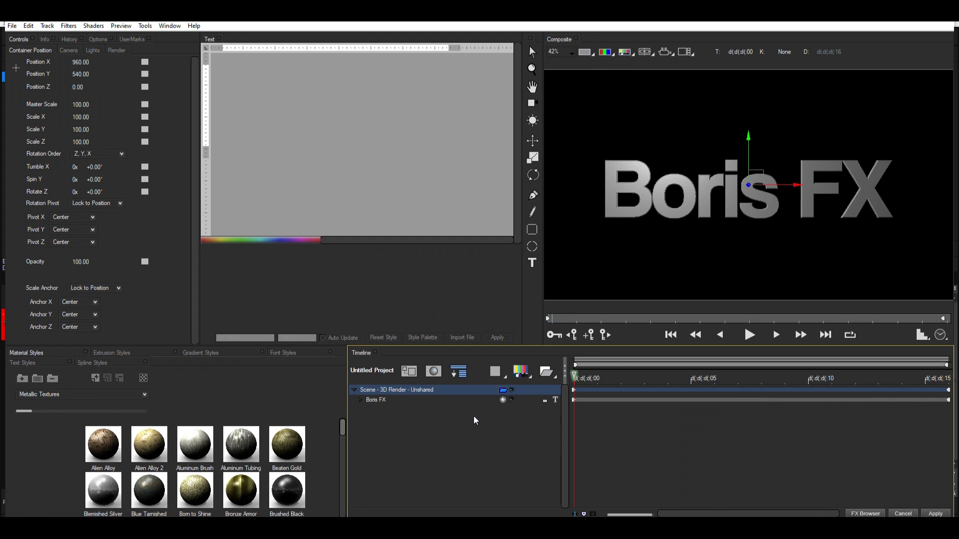
Replace the Boris FX layer's text with 'a3on'.
click(395, 399)
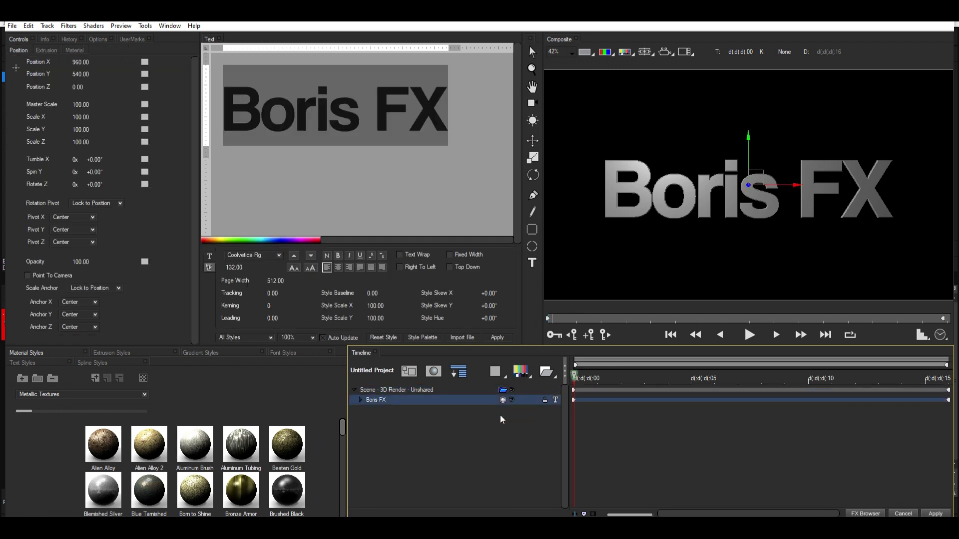
key(Up)
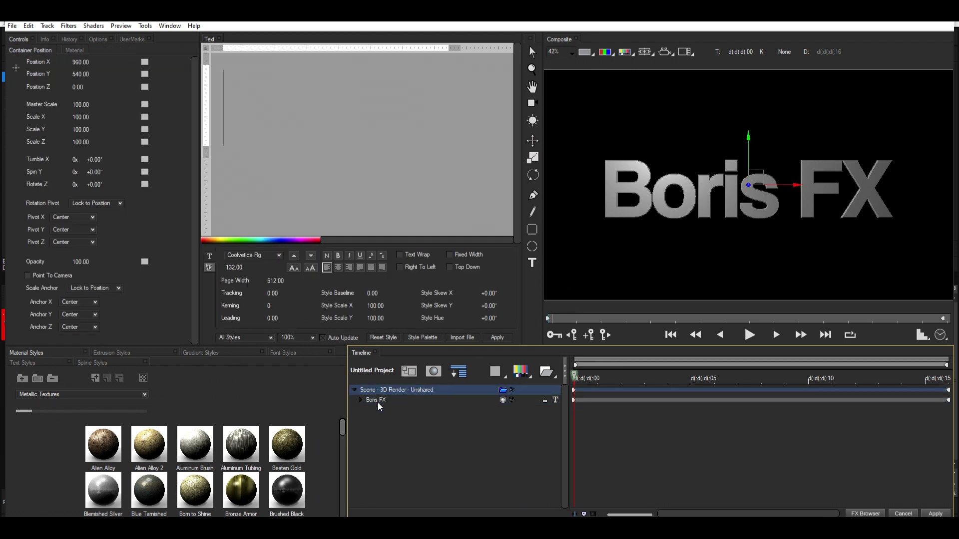
click(379, 401)
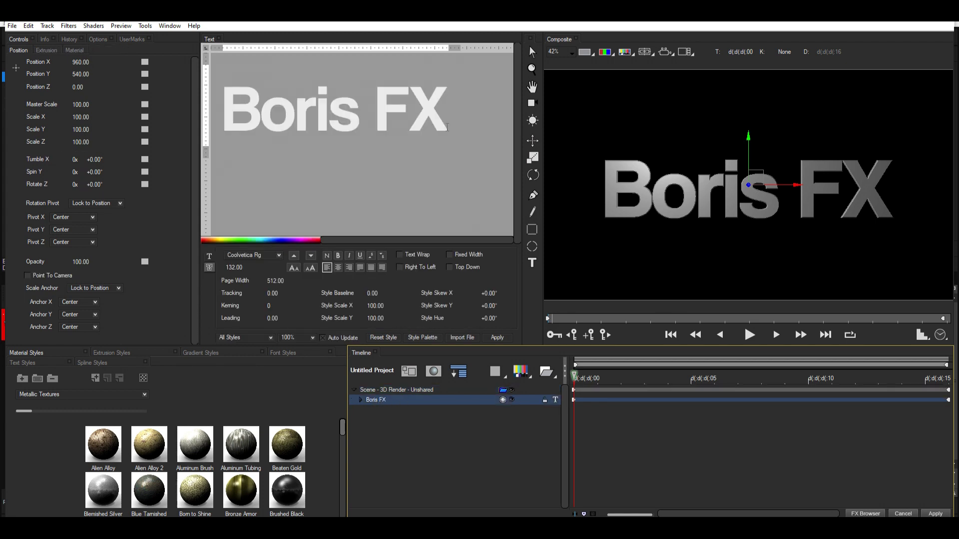
key(ctrl+a)
text(a3on)
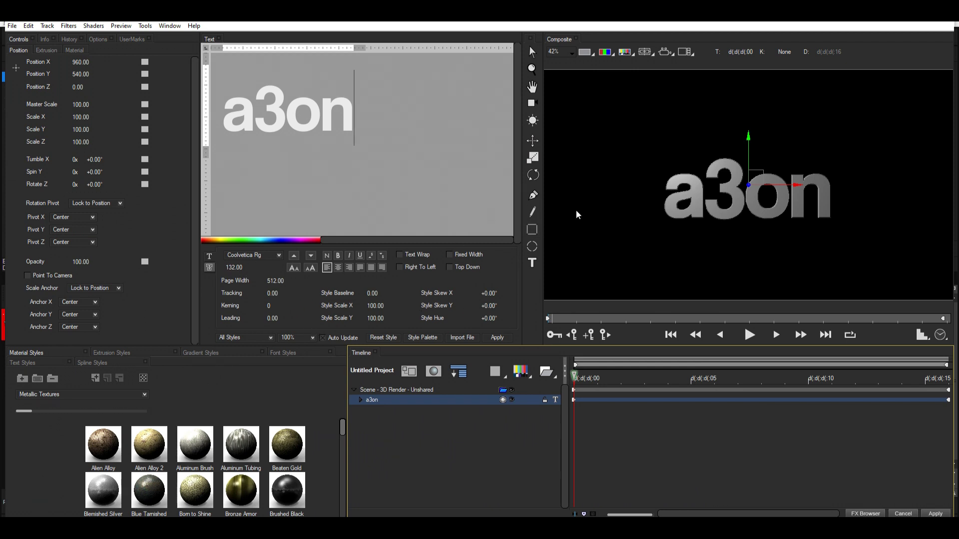
Give the a3on text the Brushed Black material from Metallic Textures, after trying Brushed Metal options.
click(430, 457)
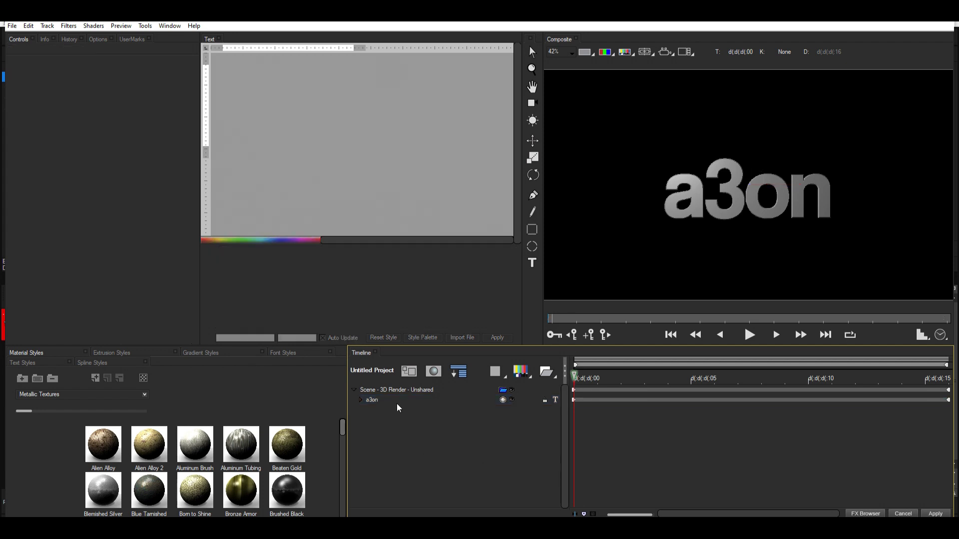
click(397, 403)
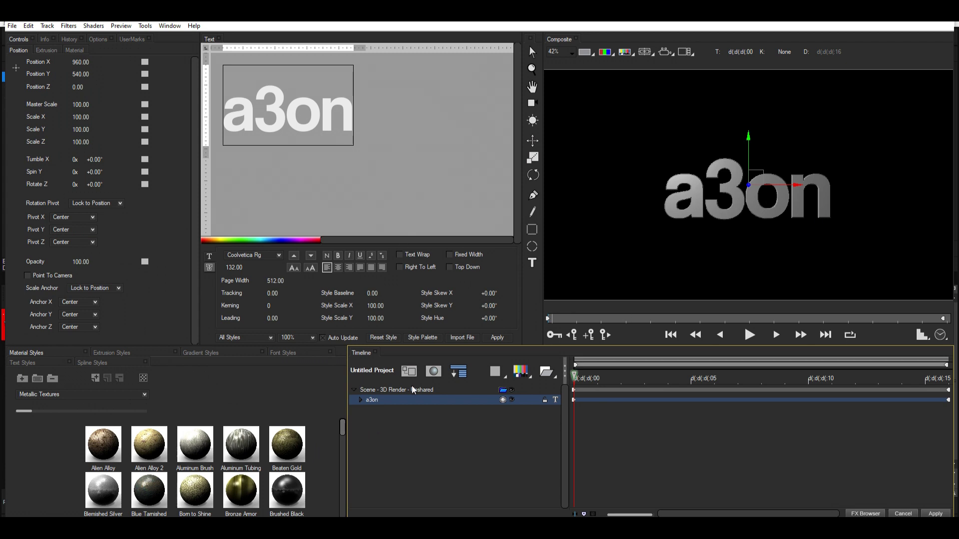
drag(343, 432, 342, 440)
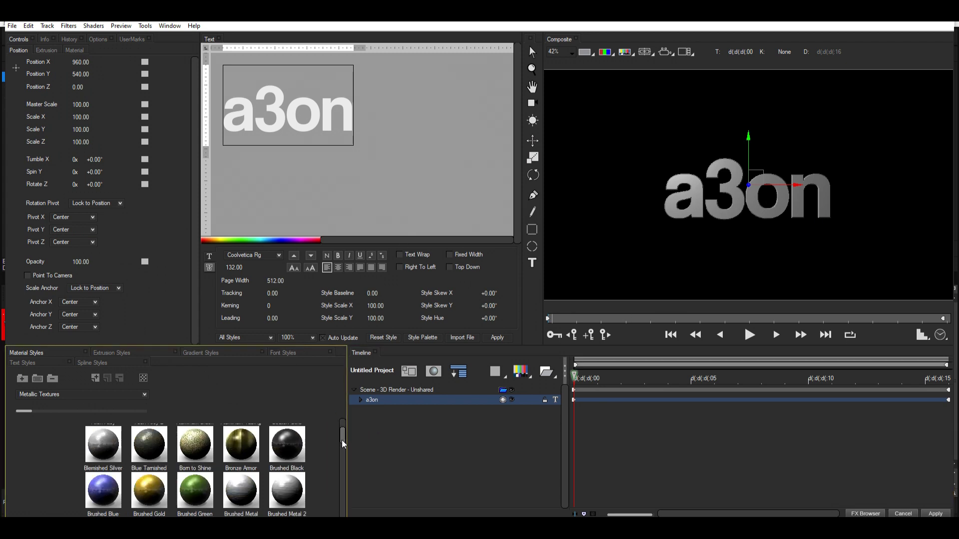
click(144, 394)
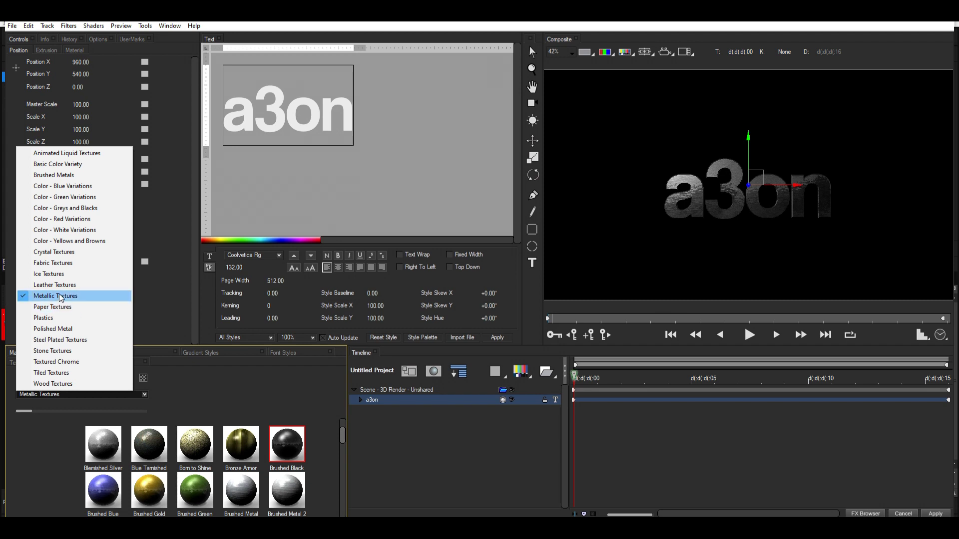
click(40, 296)
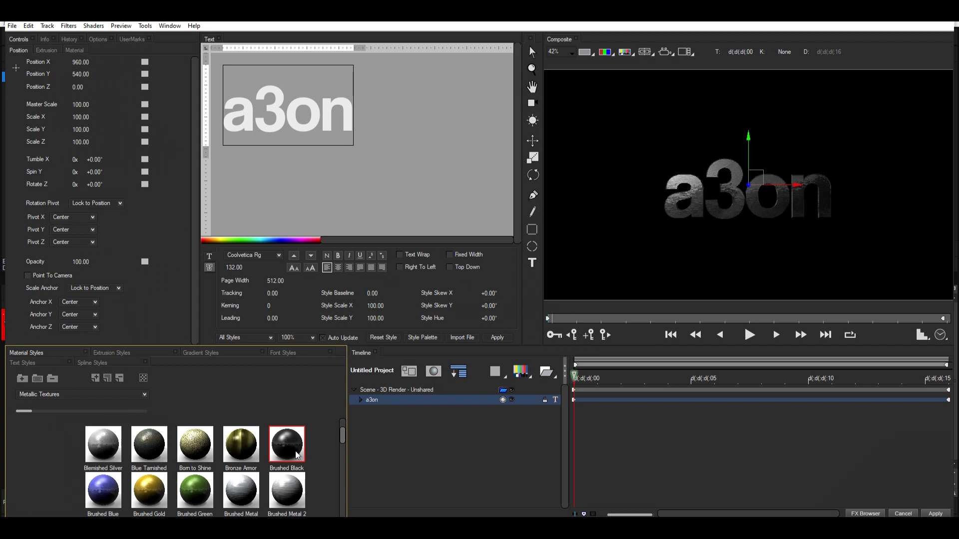
click(248, 492)
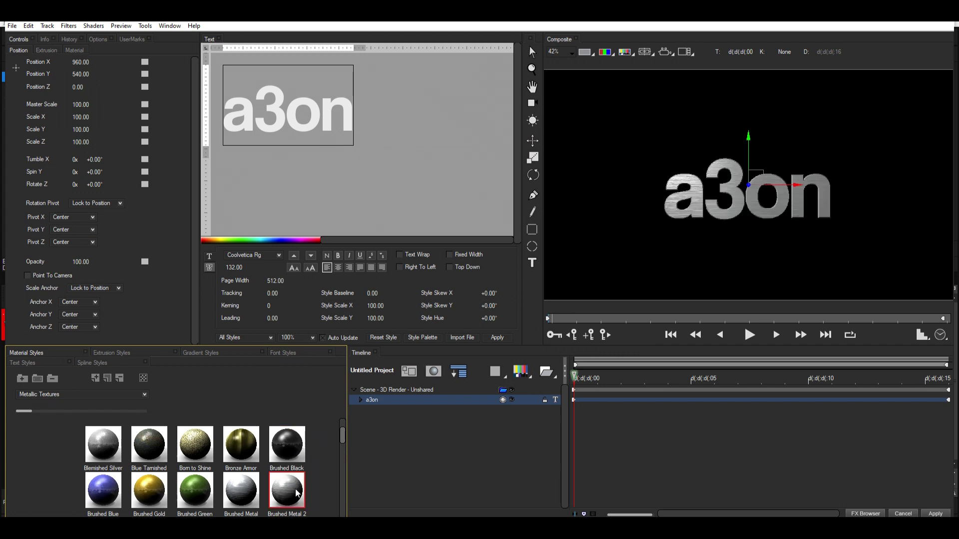
click(286, 491)
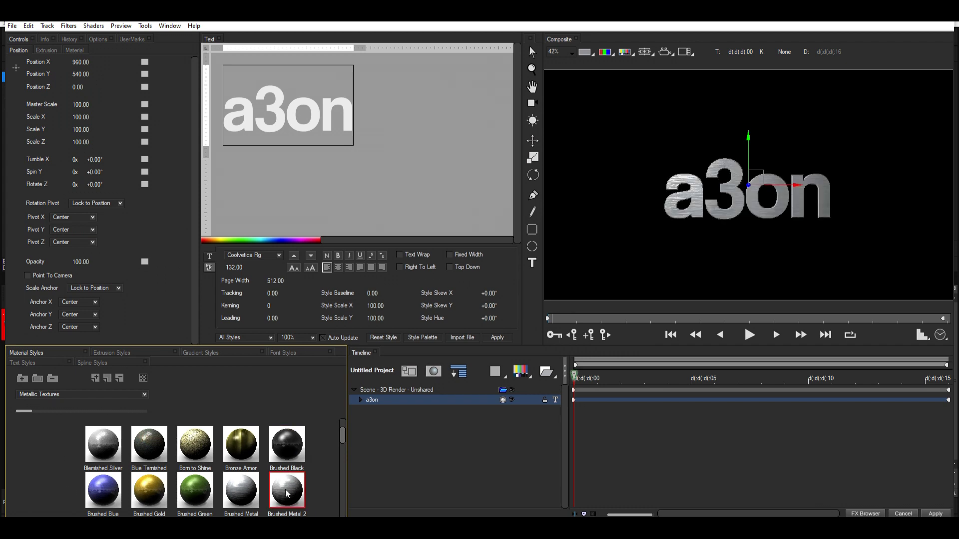
click(284, 444)
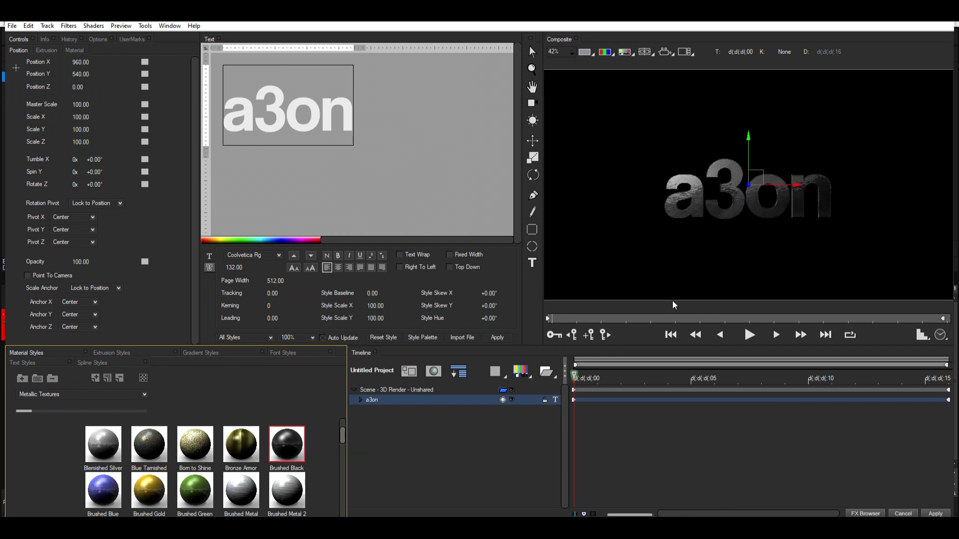
click(382, 417)
click(383, 400)
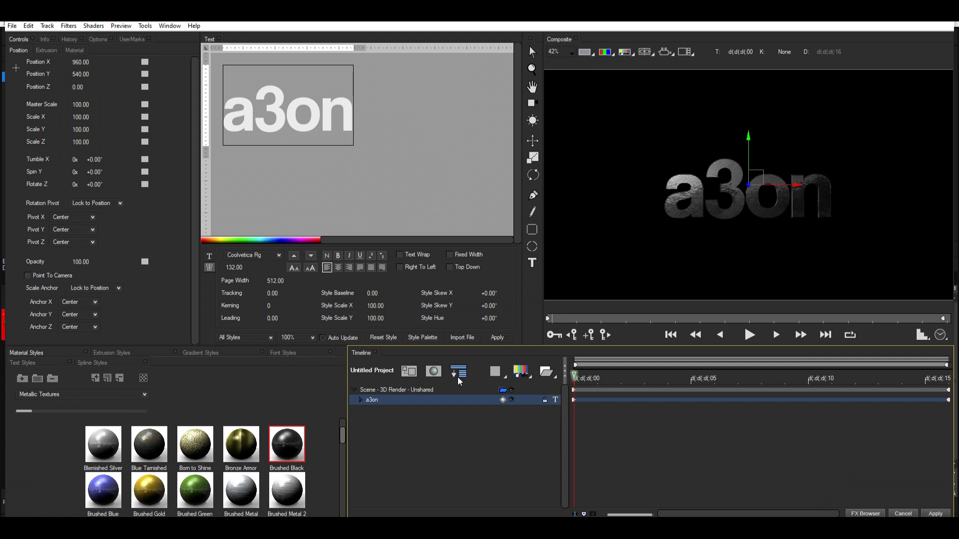
Duplicate the a3on track, trim the copy's text to just 'a', and key its start.
right_click(384, 404)
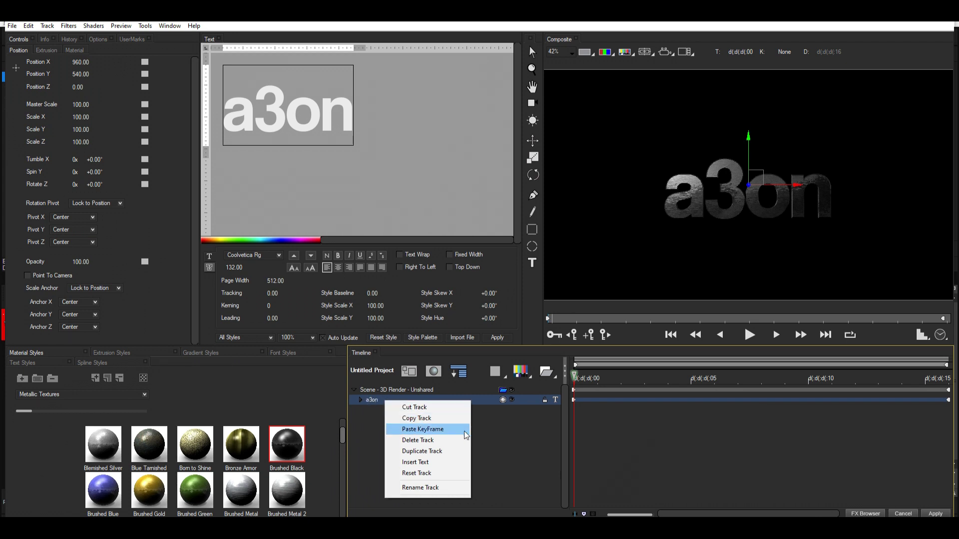
click(449, 451)
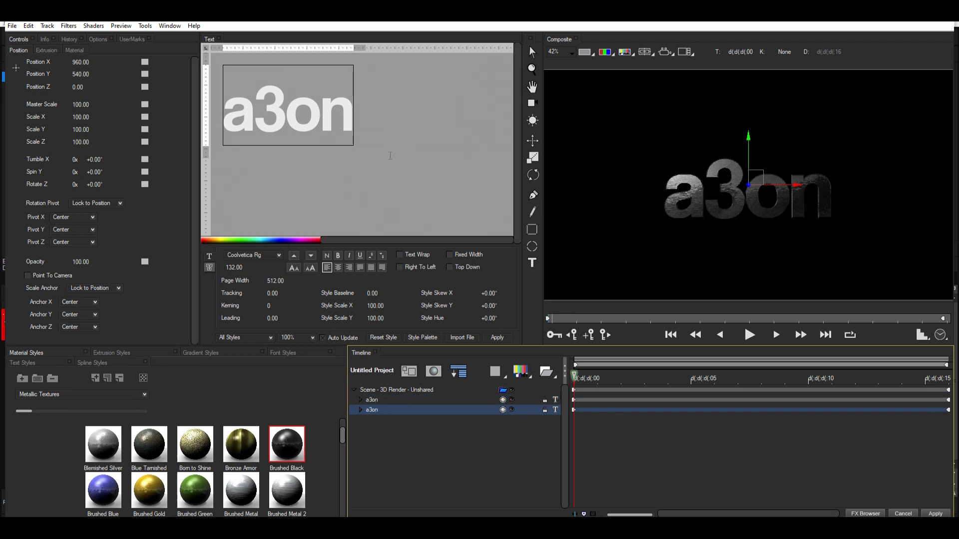
drag(353, 119, 261, 121)
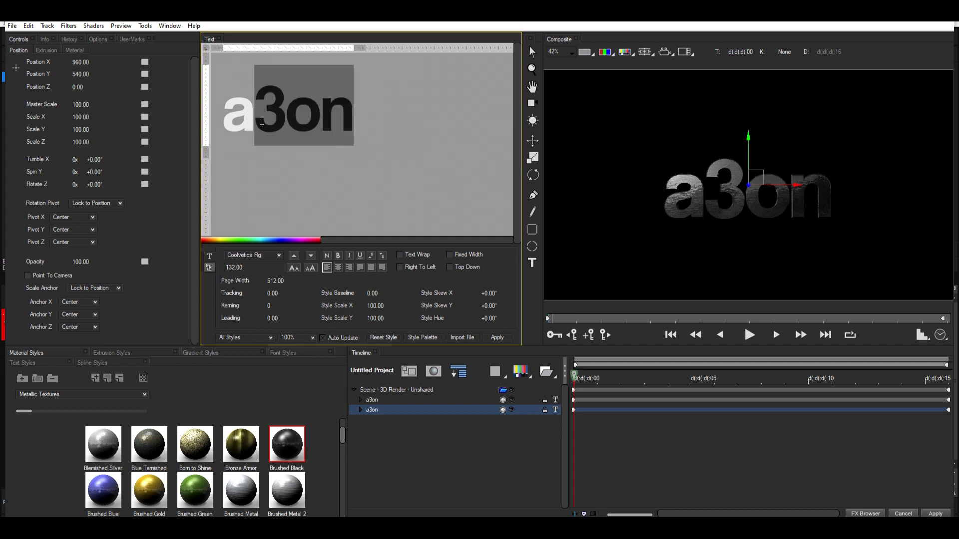
key(BackSpace)
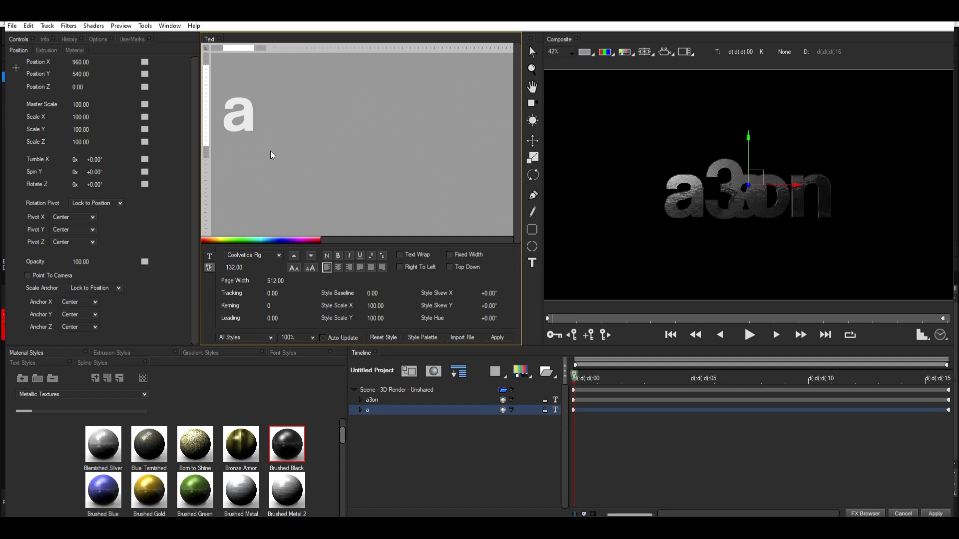
click(574, 410)
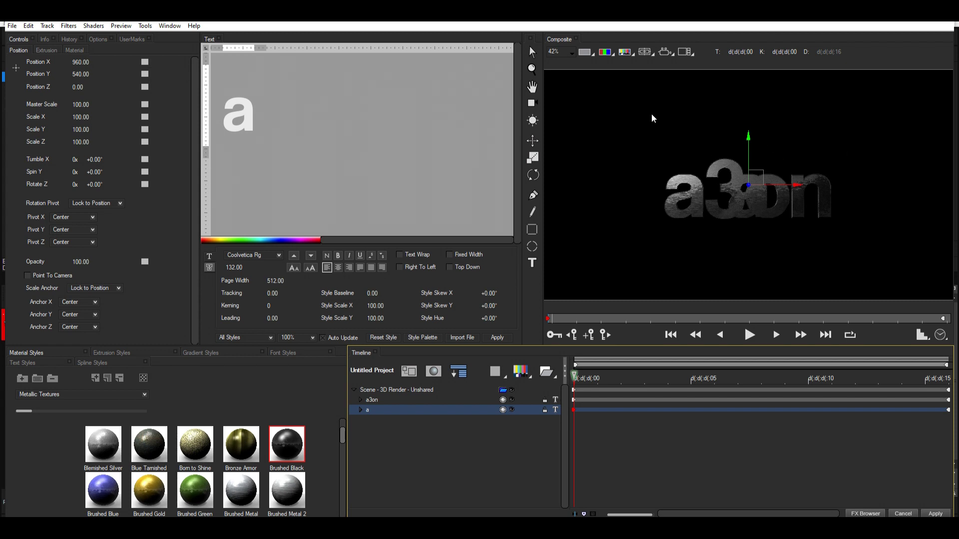
Set the 'a' start keyframes for Position X/Y/Z, Tumble X, Spin Y and Rotate Z to Decelerate.
right_click(145, 61)
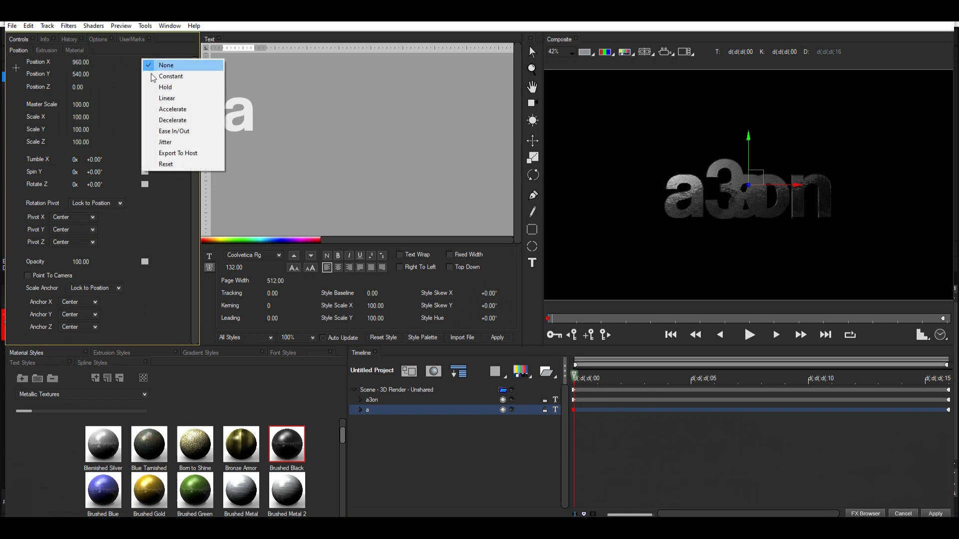
click(196, 119)
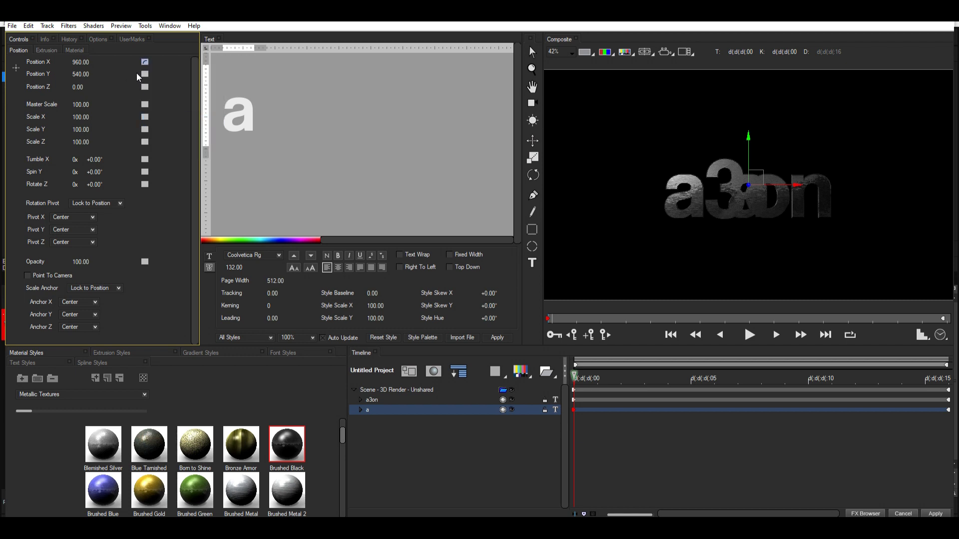
right_click(141, 73)
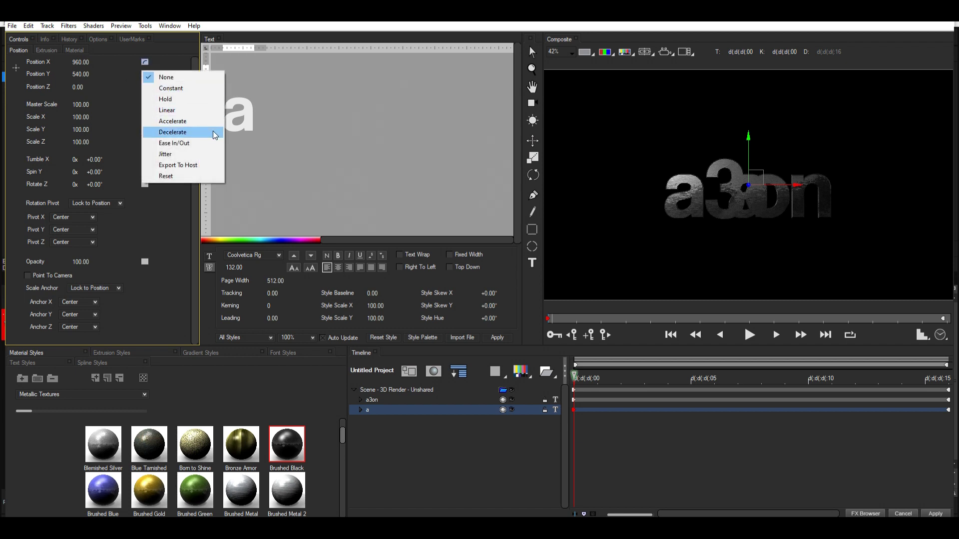
click(210, 132)
right_click(143, 86)
click(209, 145)
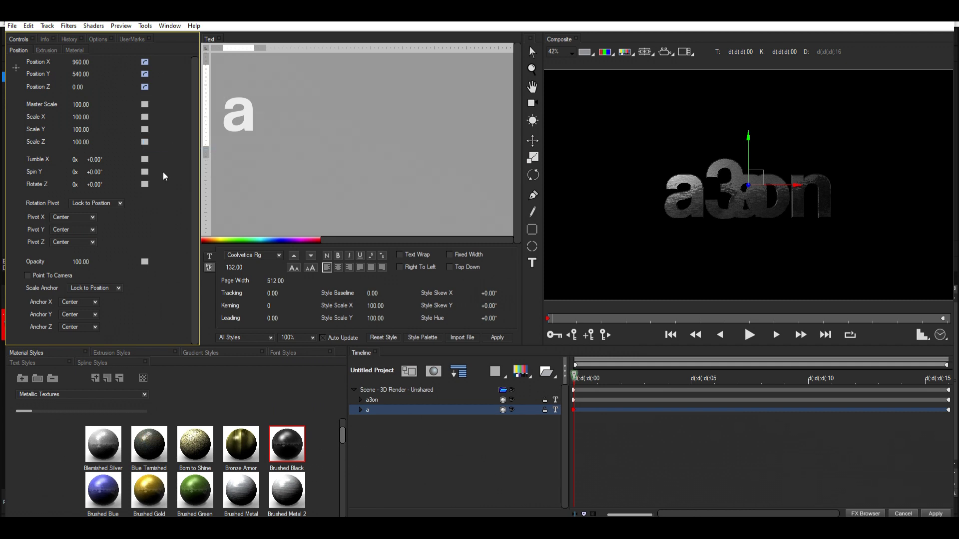
right_click(145, 159)
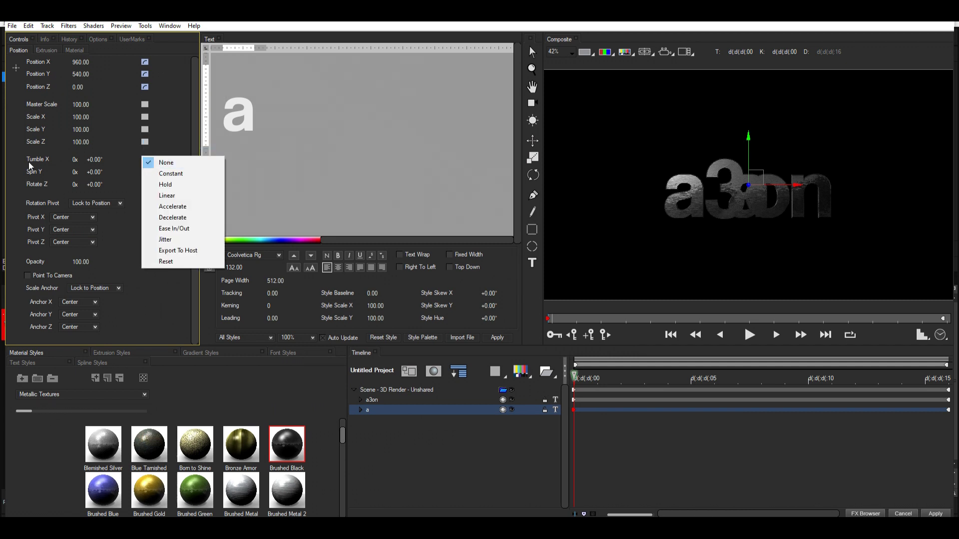
click(222, 217)
right_click(145, 172)
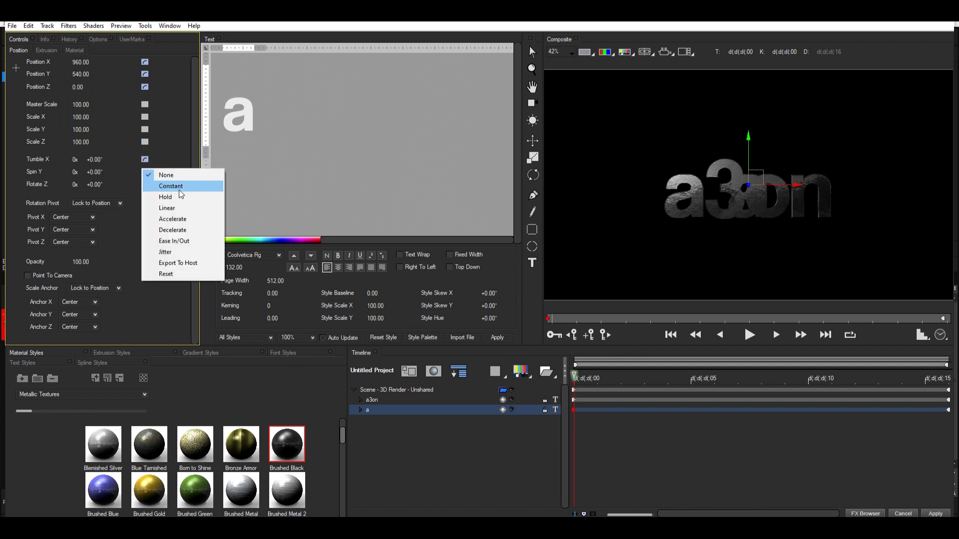
click(174, 229)
right_click(147, 186)
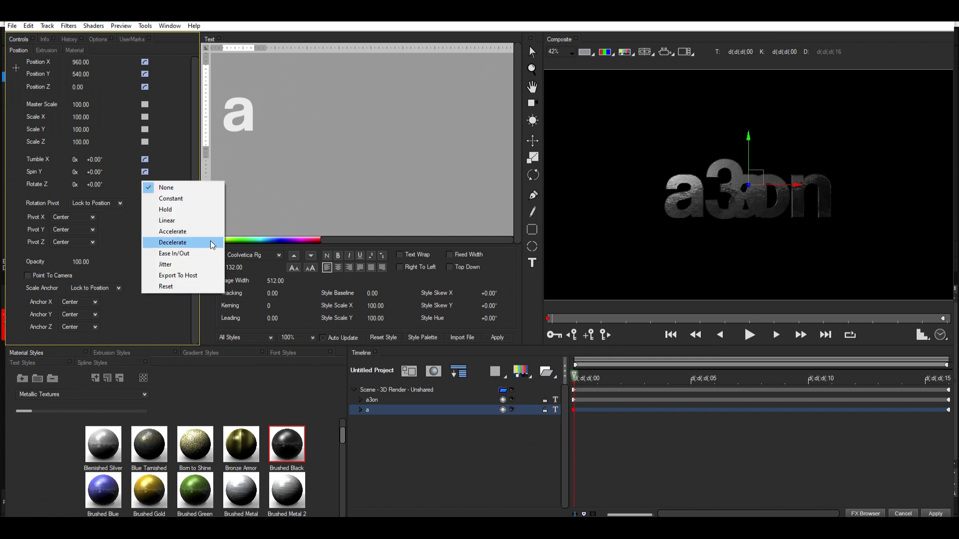
click(179, 242)
Make the same six Position and Rotation keyframes Decelerate at the end of the animation.
key(End)
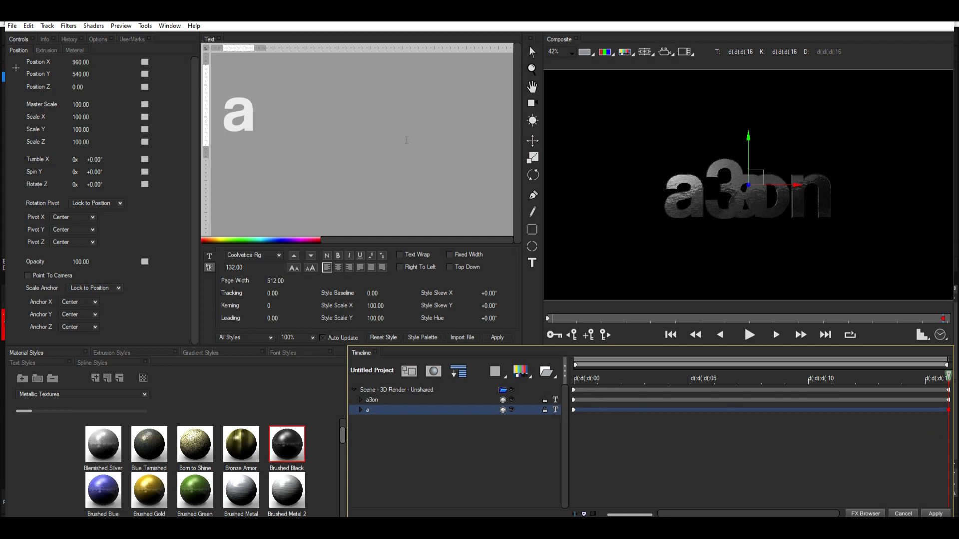
right_click(144, 61)
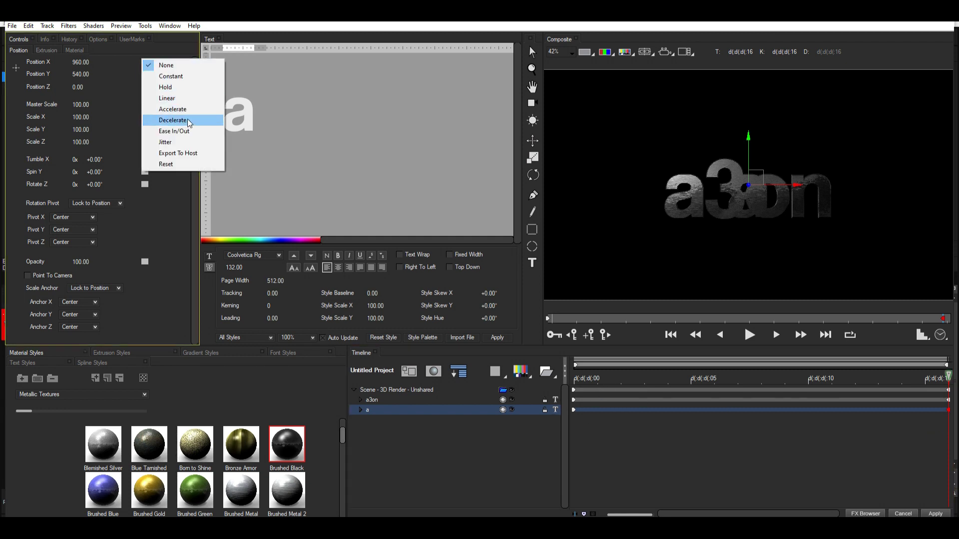
click(194, 120)
right_click(144, 73)
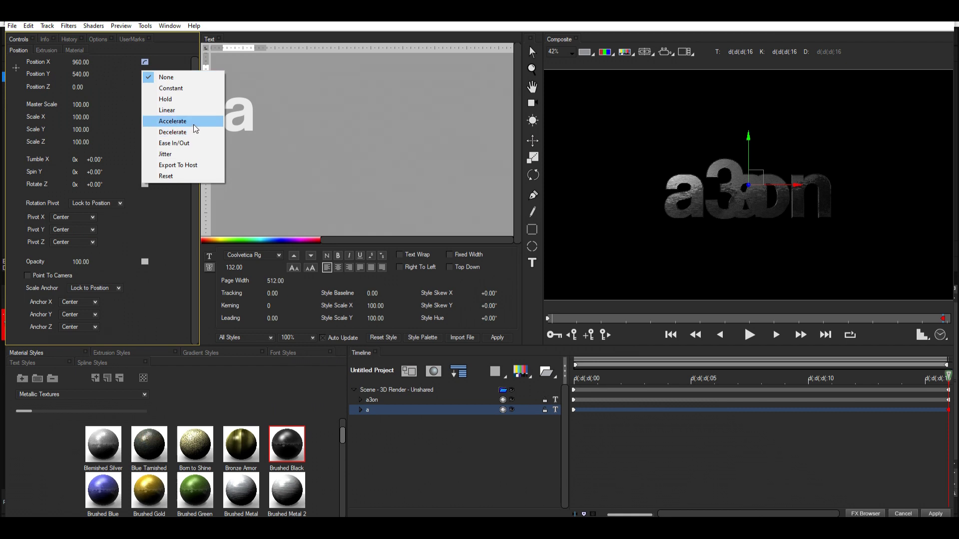
click(193, 131)
right_click(145, 87)
click(202, 143)
right_click(144, 160)
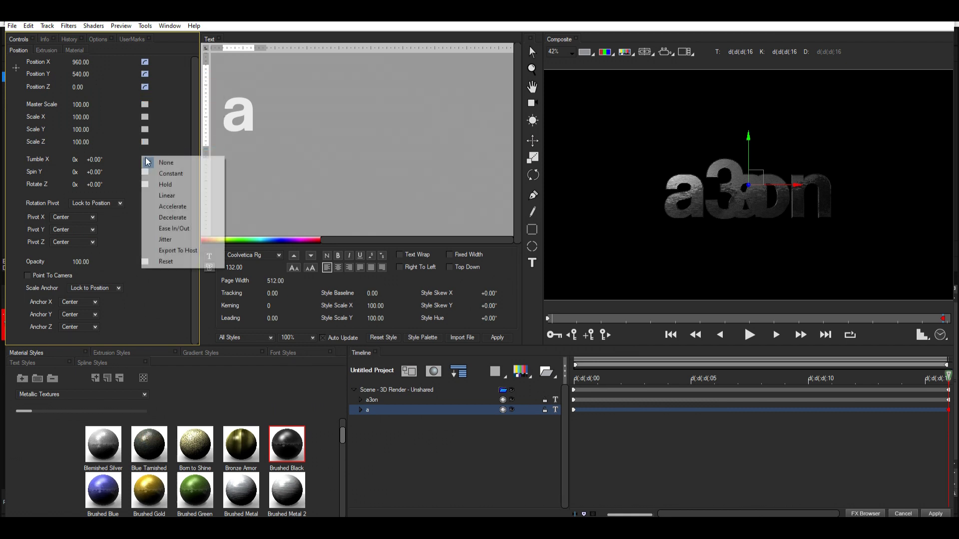
click(202, 217)
right_click(144, 171)
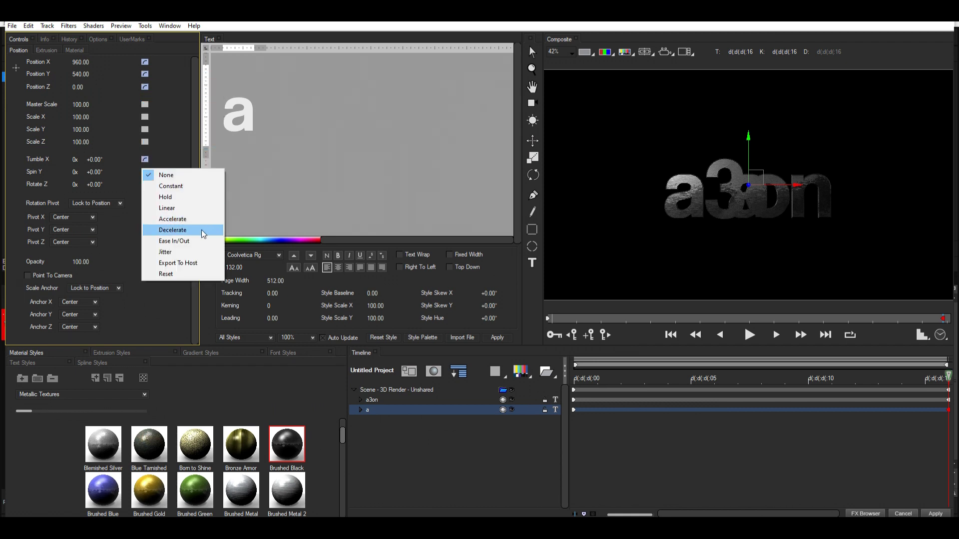
click(201, 230)
right_click(145, 185)
click(212, 244)
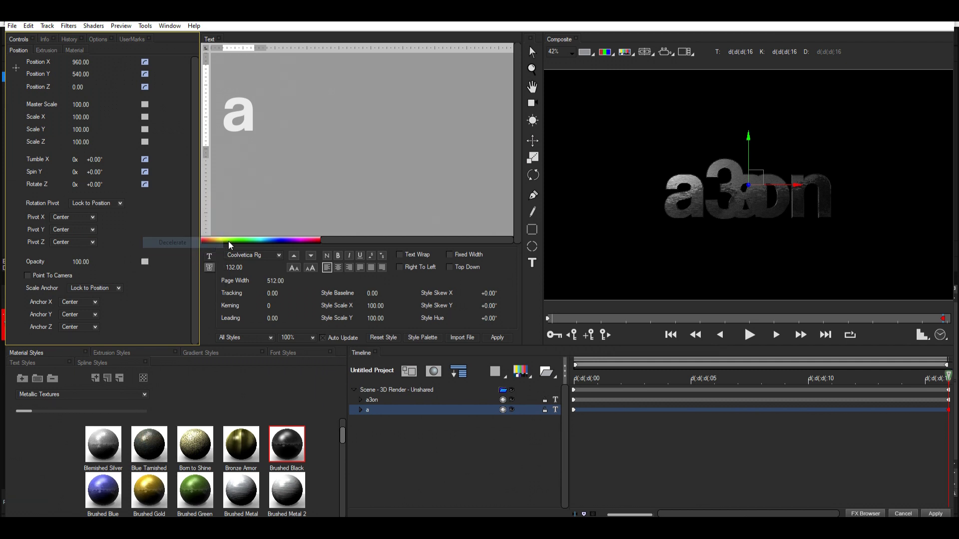
click(949, 414)
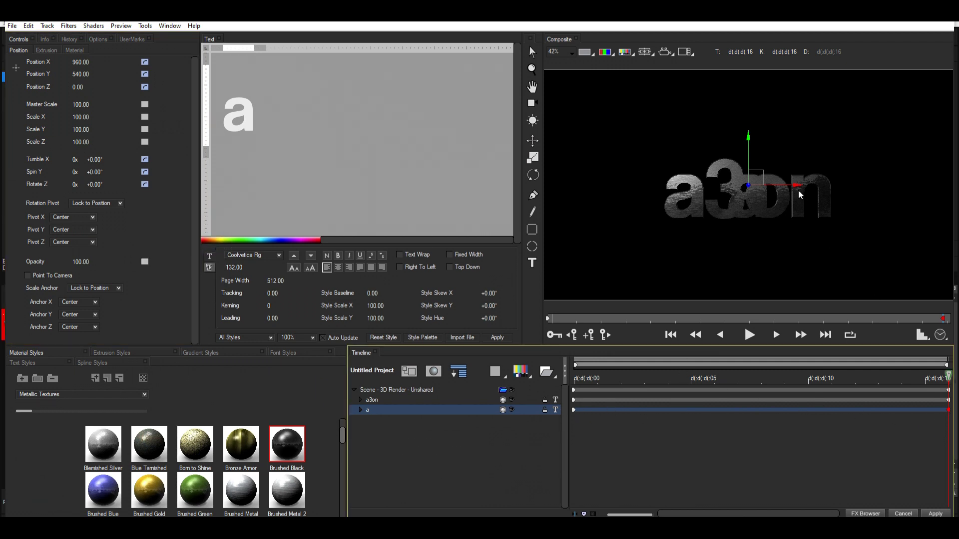
Start the 'a' at 291.85, 181.31, rotated Tumble X 35.99°, Spin Y 20.15°, Rotate Z 23.03°.
drag(798, 187, 732, 186)
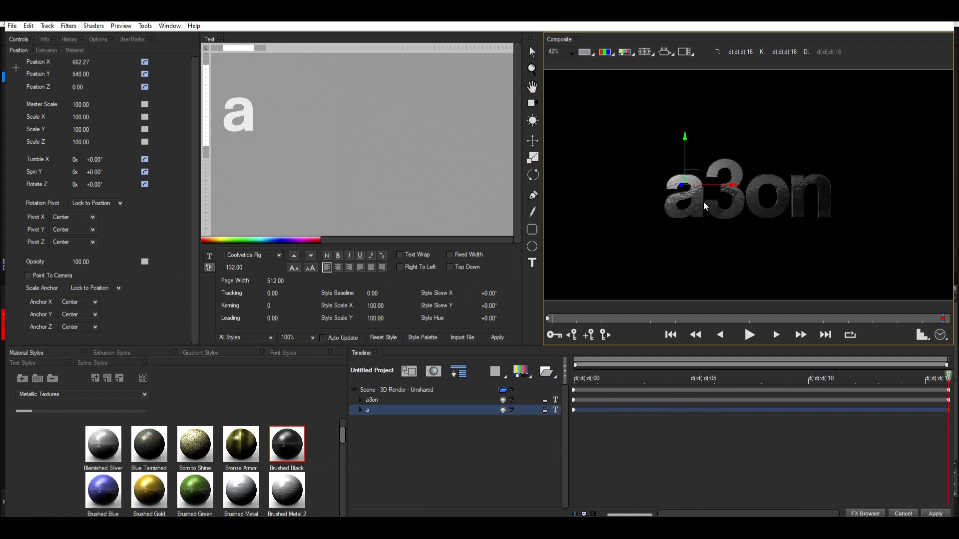
click(572, 410)
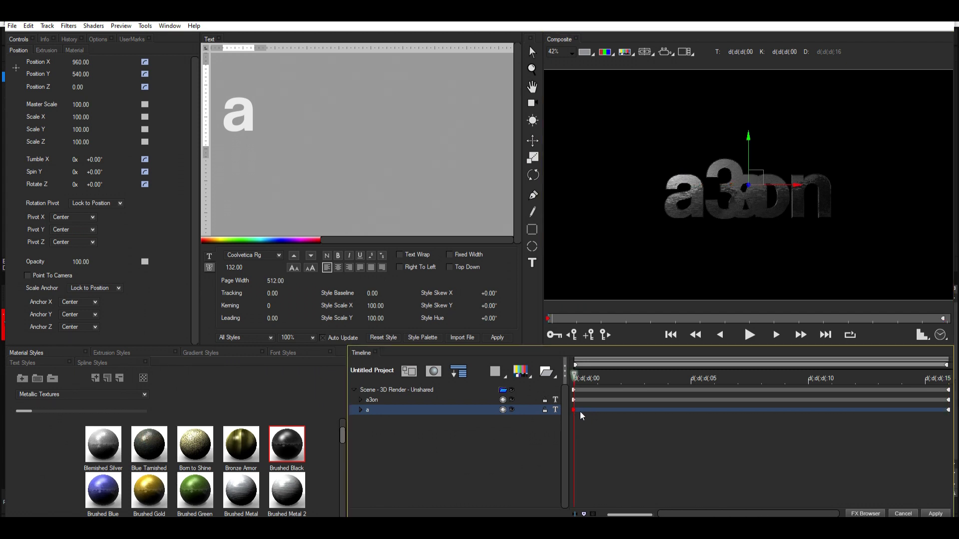
drag(756, 178, 606, 96)
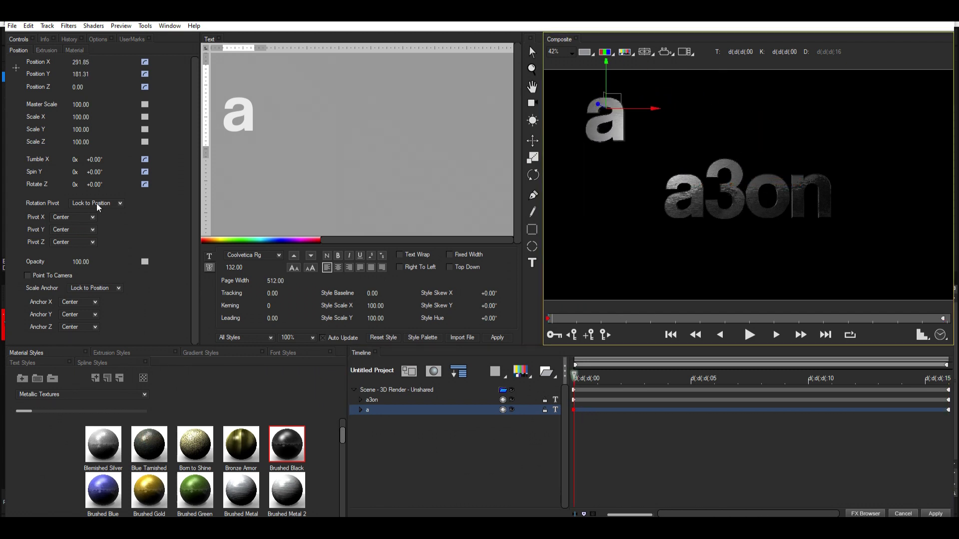
drag(92, 171, 109, 159)
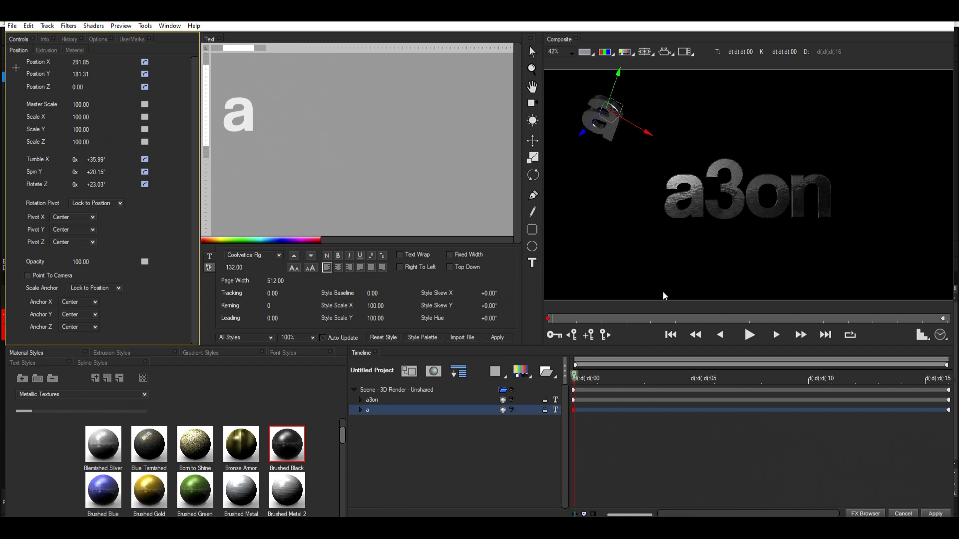
click(808, 380)
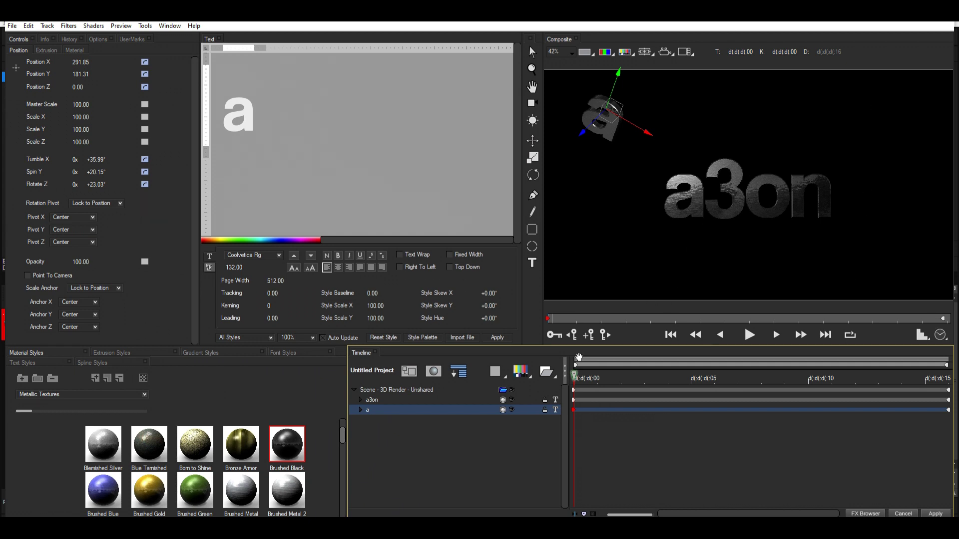
Duplicate the 'a' track and change the copy's text to '3'.
right_click(378, 414)
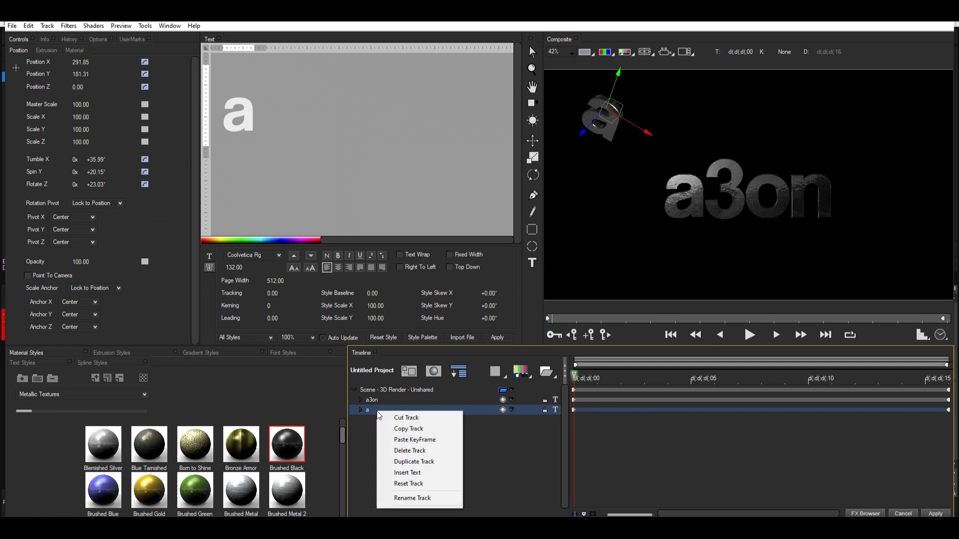
click(433, 468)
click(406, 421)
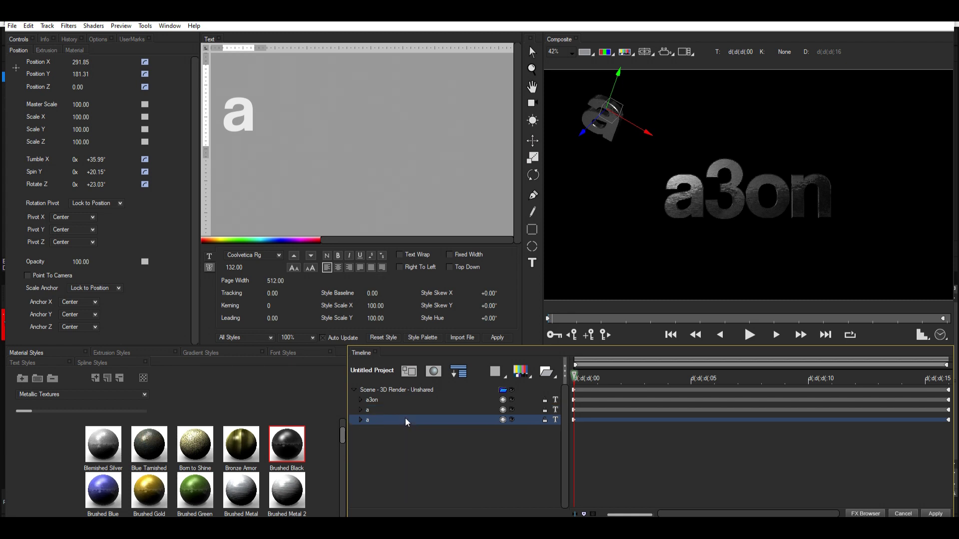
click(346, 164)
key(ctrl+a)
text(3)
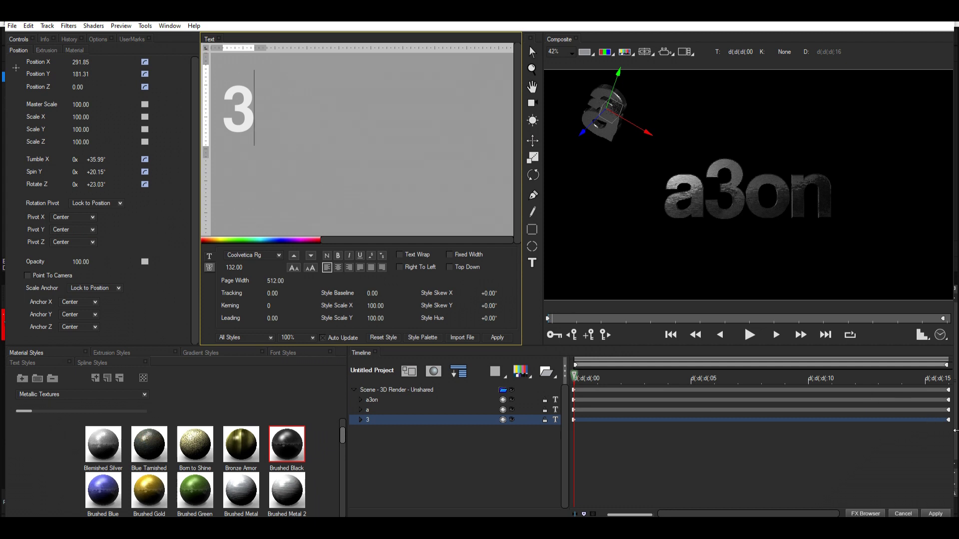
End the '3' over a3on's 3; start it at 939.72, 831.75, -299.90, rotated -10.10°, -8.66°, +41.75°.
click(949, 421)
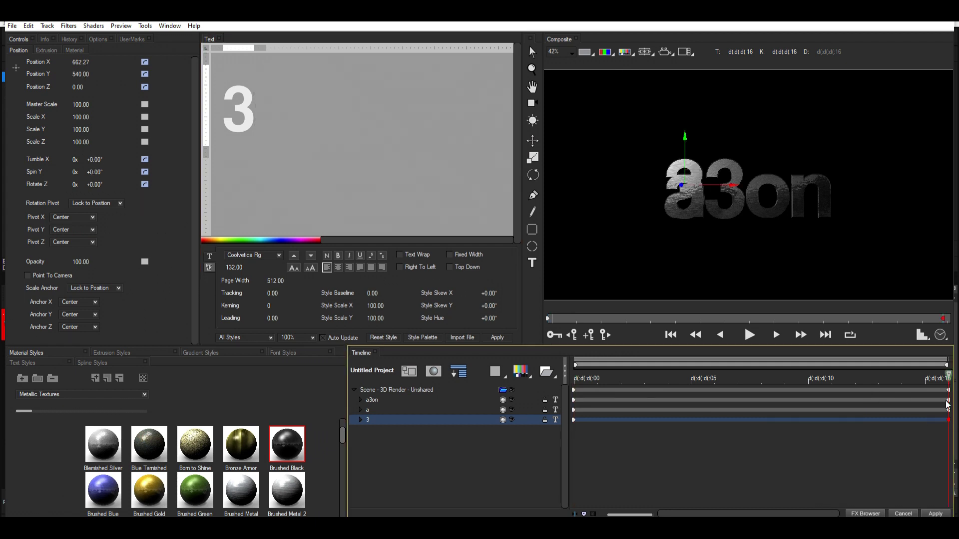
drag(732, 186, 773, 192)
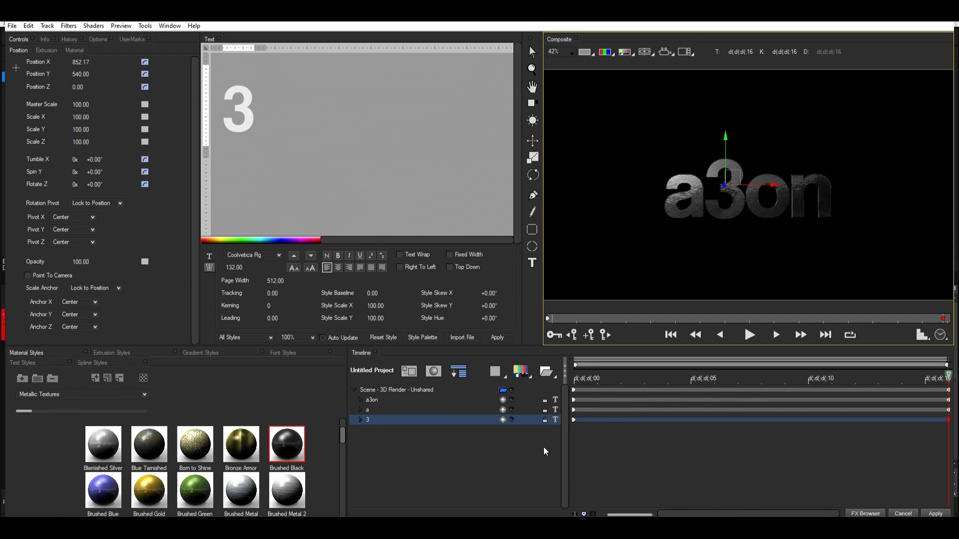
click(574, 419)
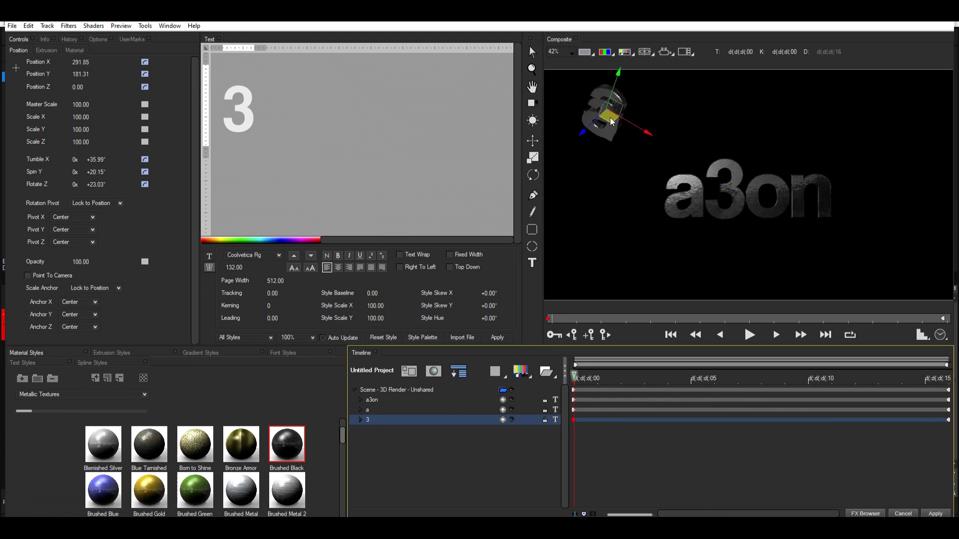
drag(611, 122, 749, 255)
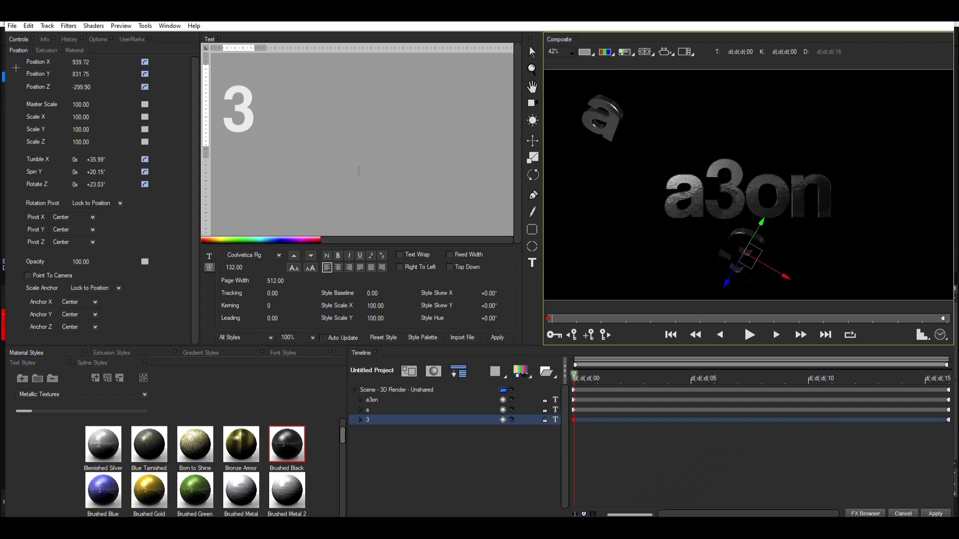
mouse_move(96, 172)
mouse_down()
mouse_move(97, 159)
mouse_move(84, 159)
mouse_move(105, 183)
mouse_up()
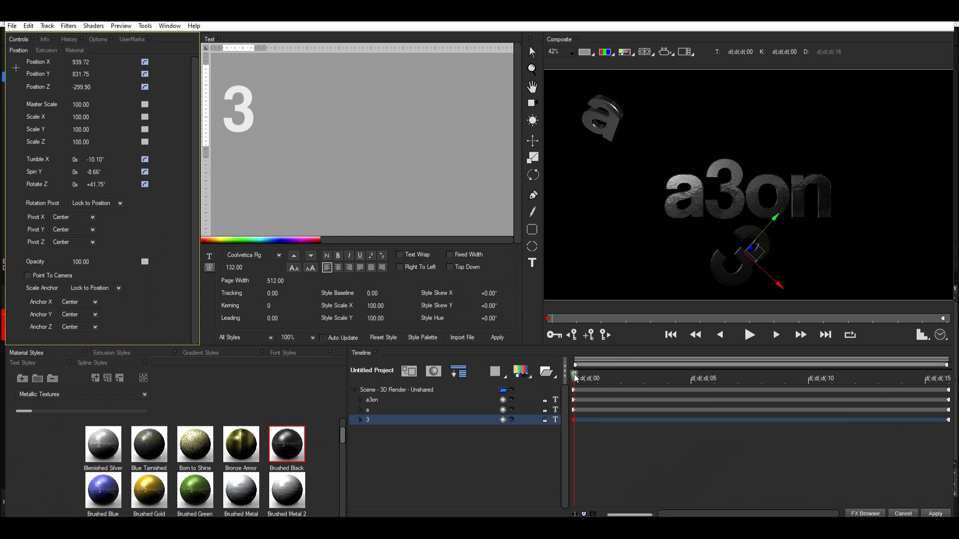
drag(575, 377, 462, 352)
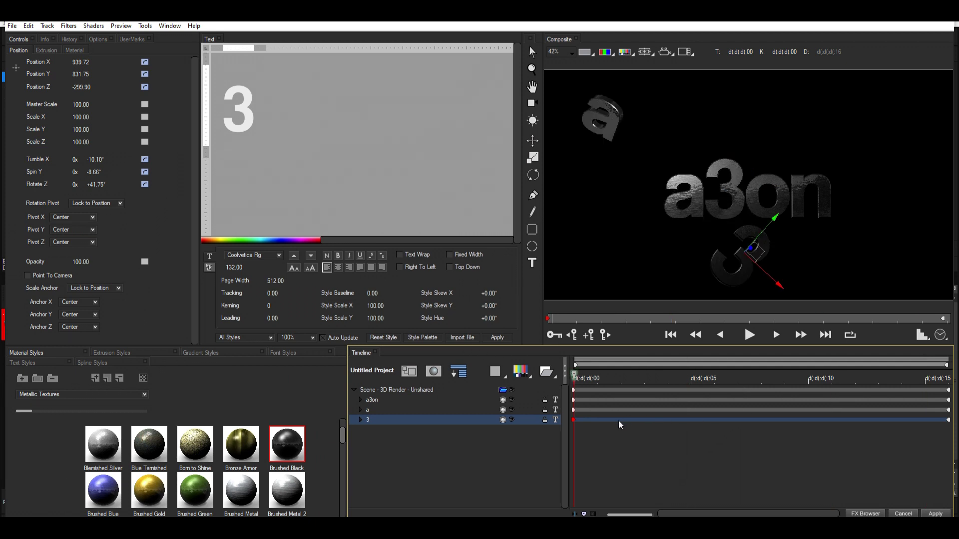
right_click(405, 423)
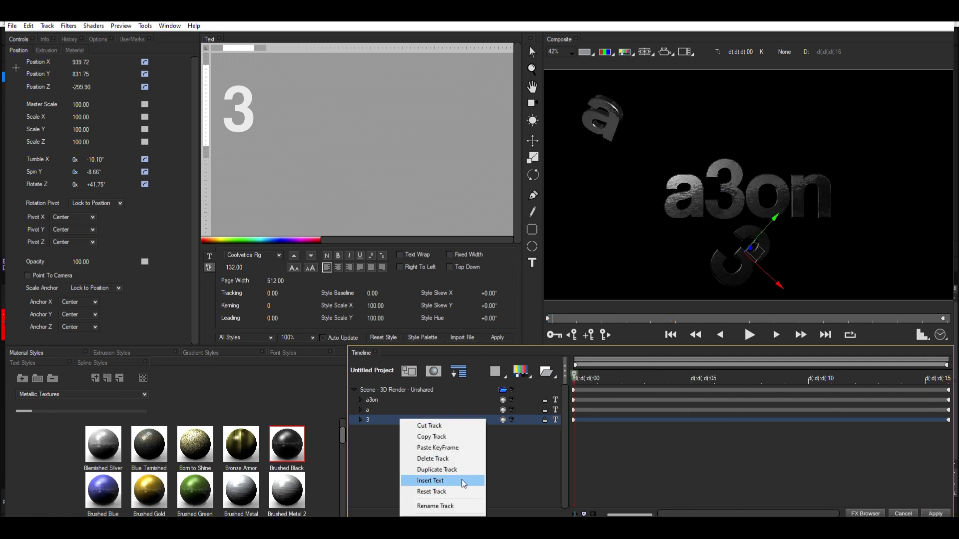
Duplicate the '3' track and change the copy's text to 'o'.
click(434, 468)
double_click(371, 429)
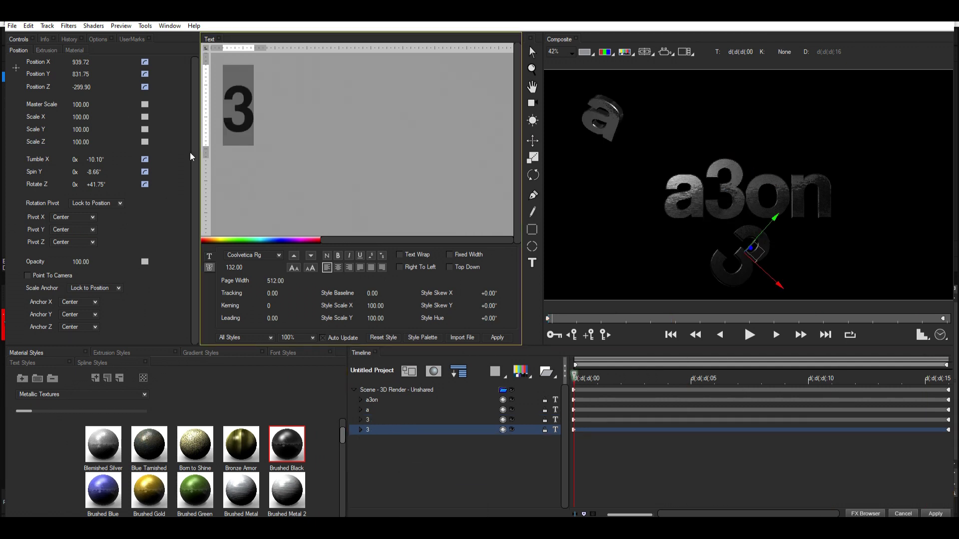
text(o)
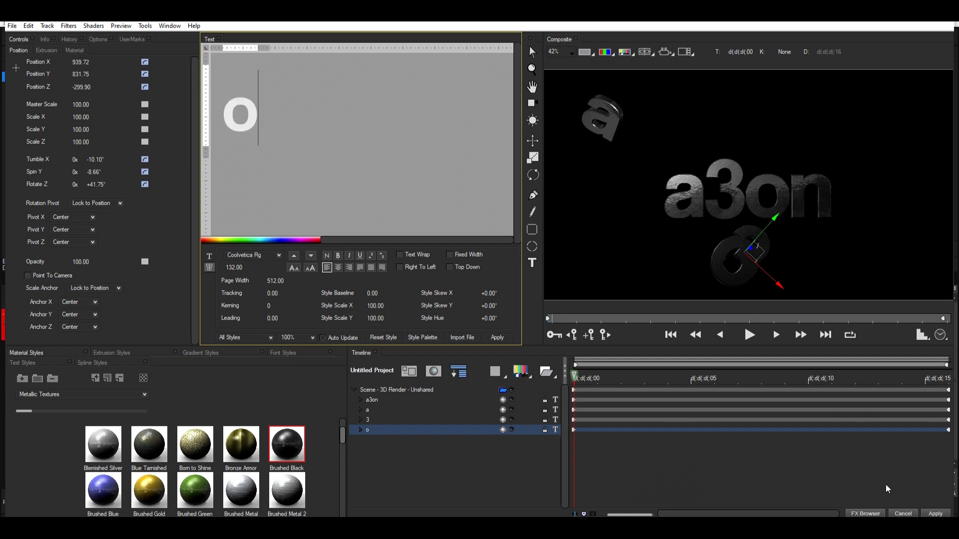
End the o in its word spot; start it at 1498.93, 264.26, -112.30, rotated +23.01°, +37.41°, -28.81°.
key(End)
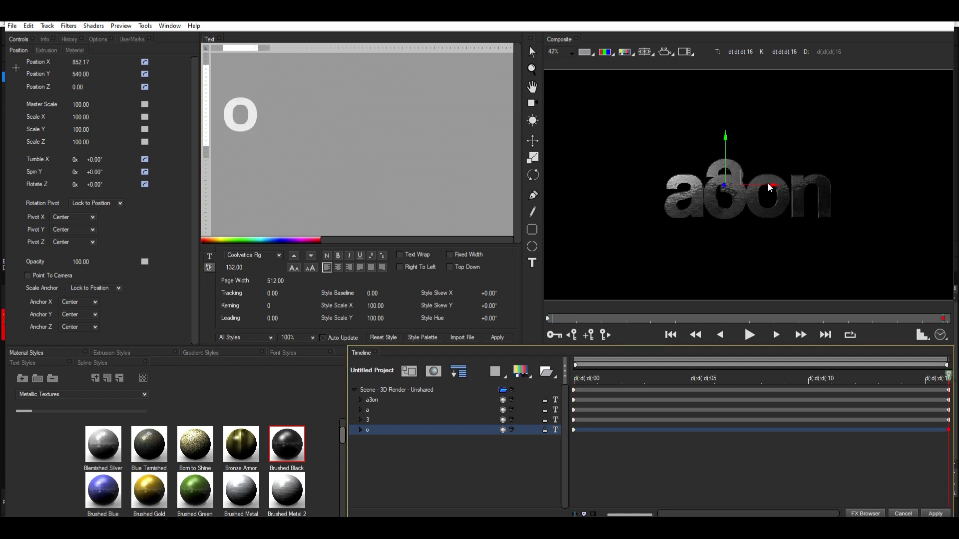
click(802, 190)
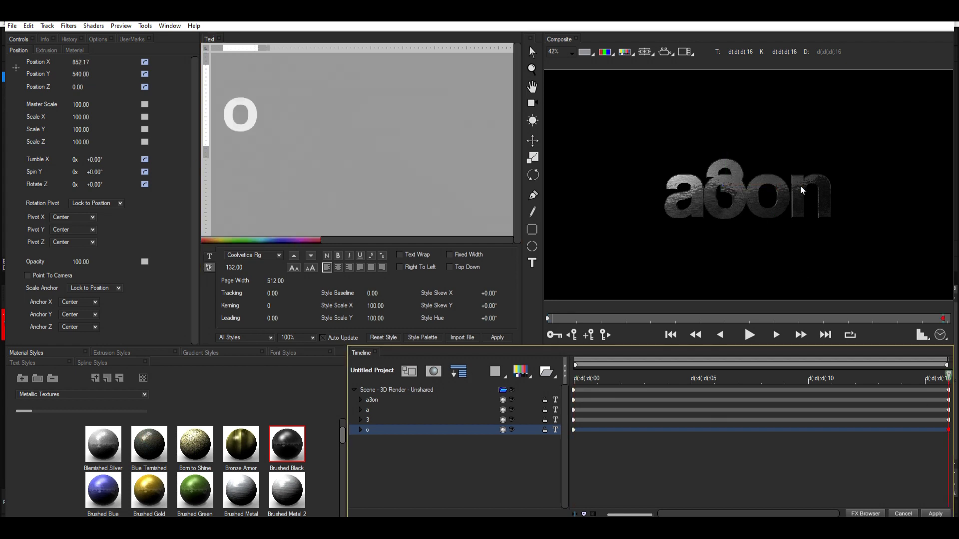
click(439, 429)
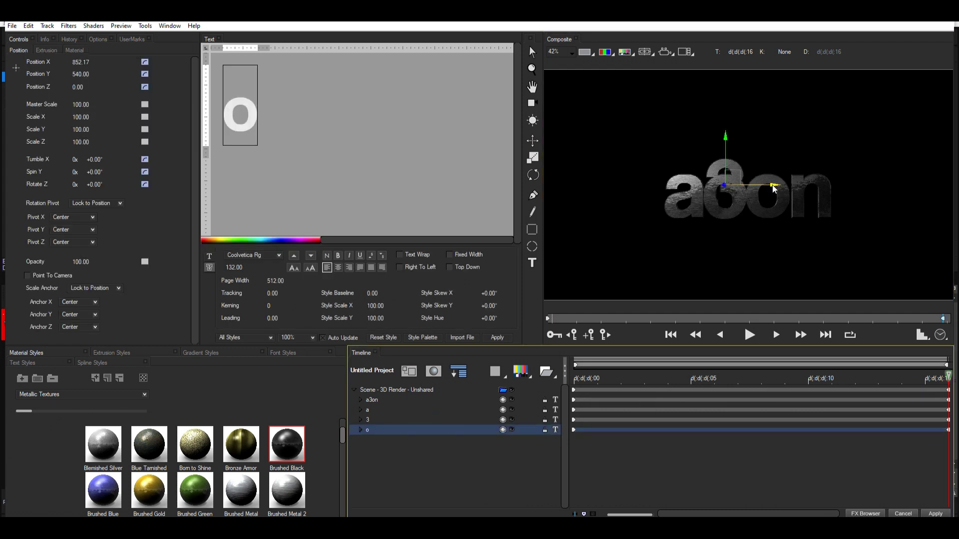
drag(772, 189, 815, 187)
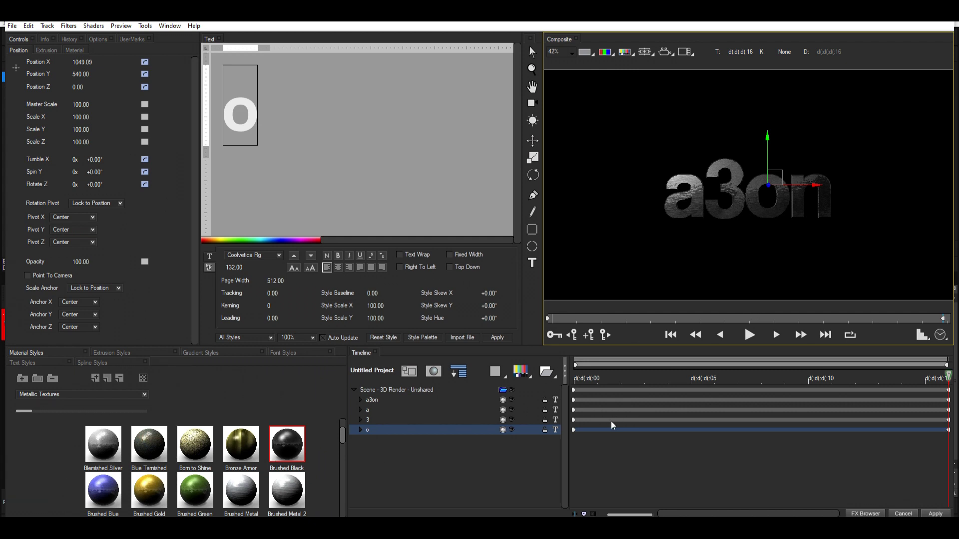
key(Home)
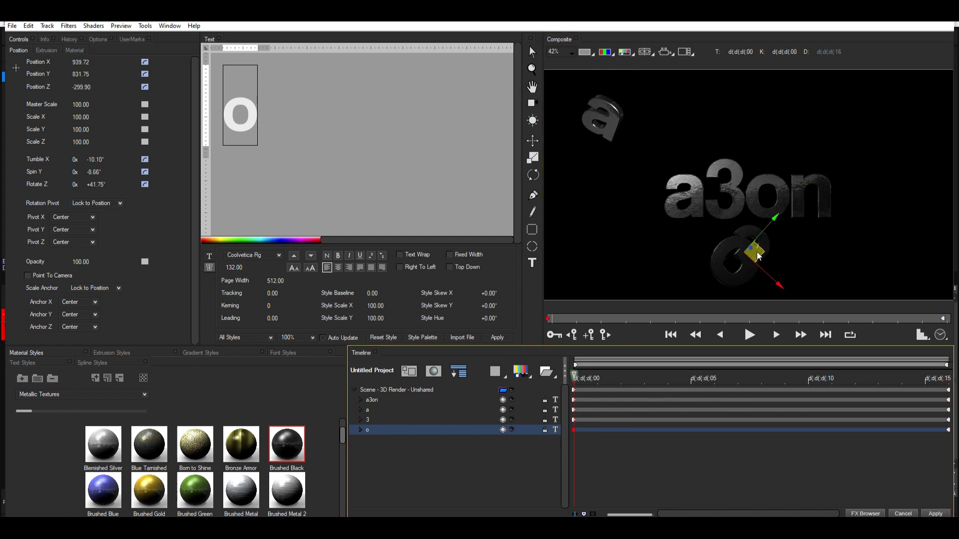
drag(768, 254, 875, 123)
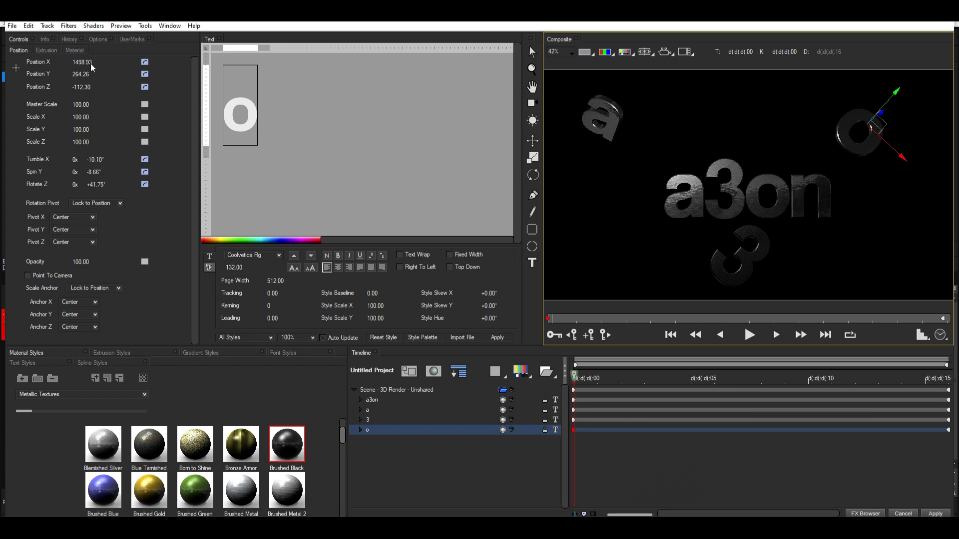
drag(105, 160, 74, 185)
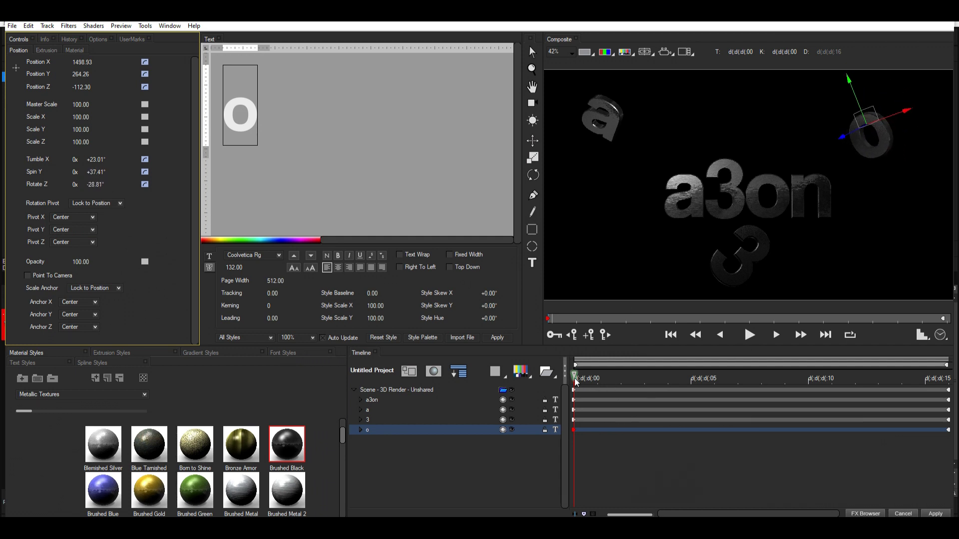
mouse_move(575, 381)
mouse_down()
mouse_move(856, 382)
mouse_move(573, 382)
mouse_up()
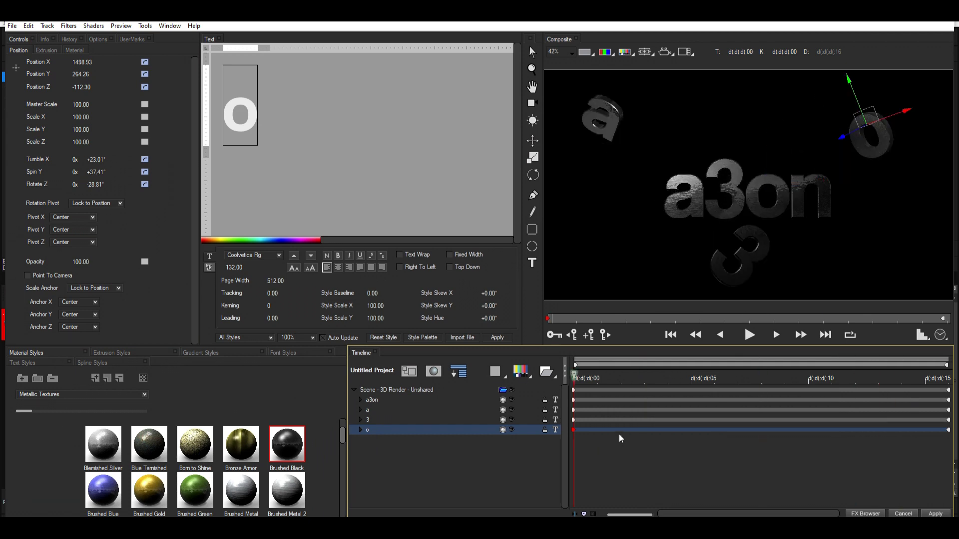
Duplicate the o track as 'n' and end it at 1257.73, 540.00 after the o.
right_click(412, 433)
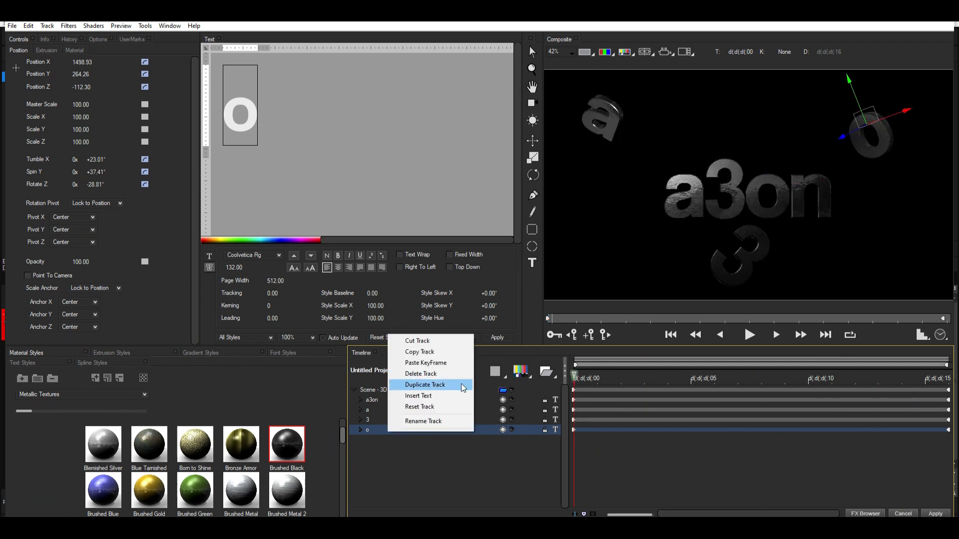
click(422, 386)
click(382, 440)
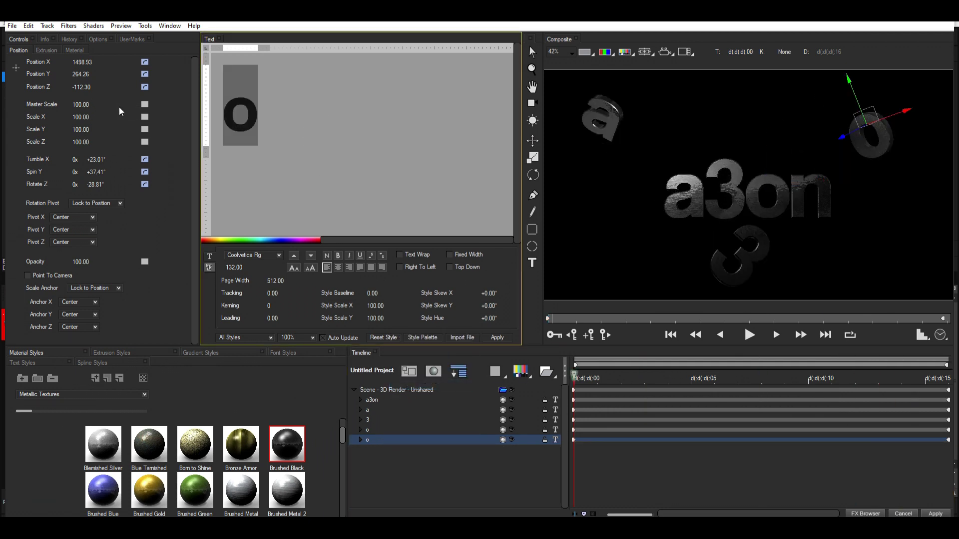
text(n)
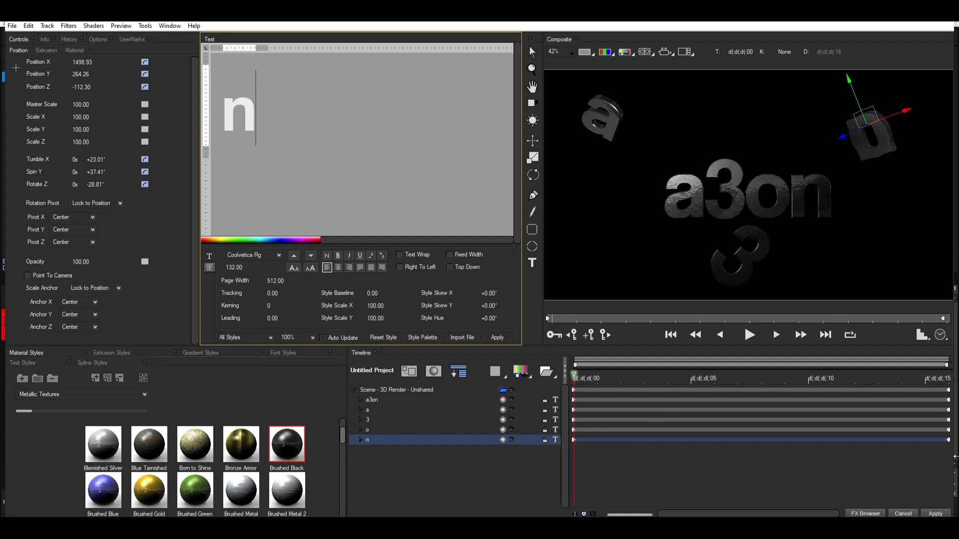
click(947, 439)
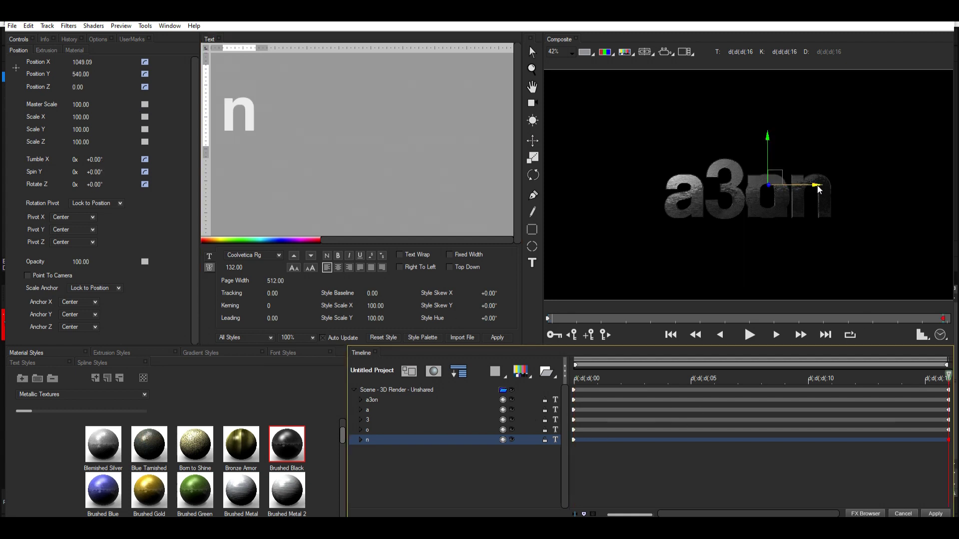
drag(817, 188, 864, 189)
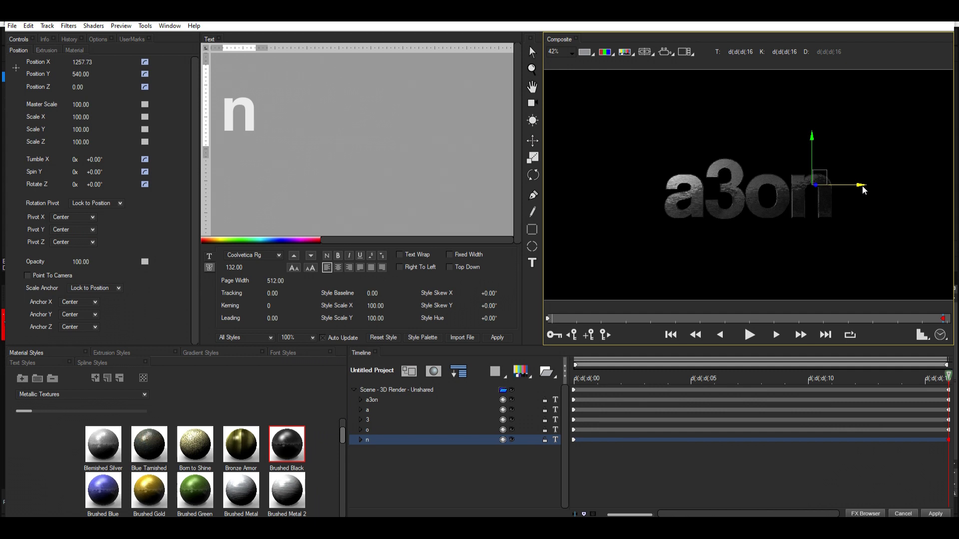
click(390, 400)
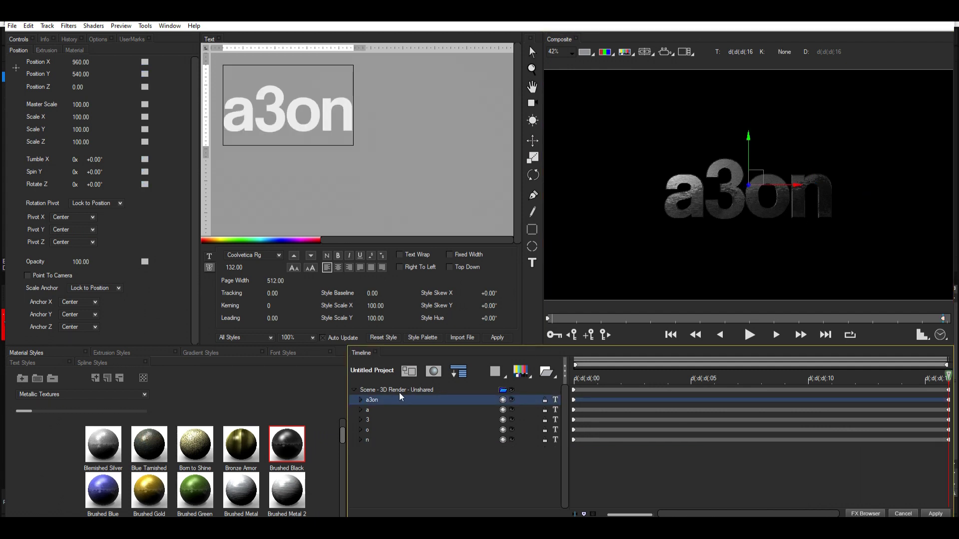
Delete the whole-word a3on track and start the n at 1526.61, 762.77, 76.40, tilted.
key(Delete)
click(374, 430)
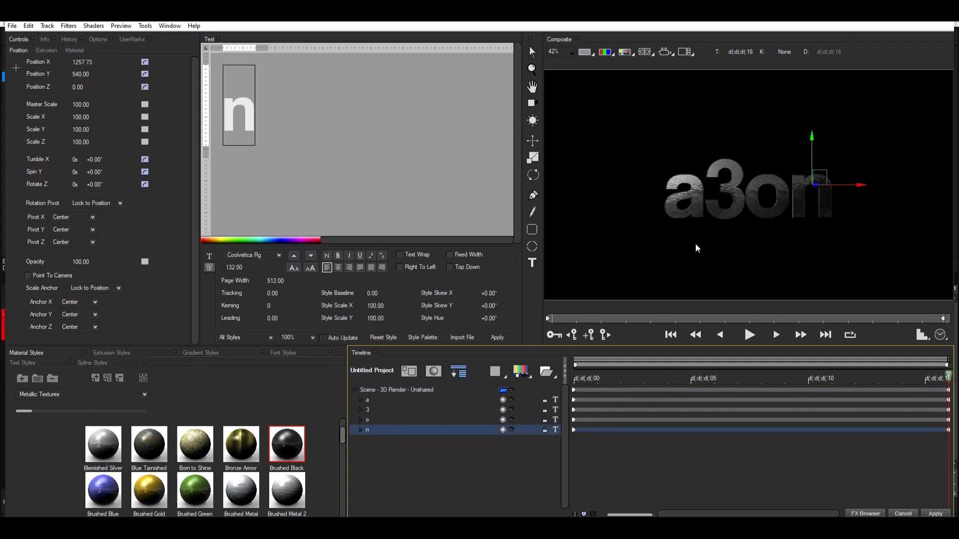
key(Home)
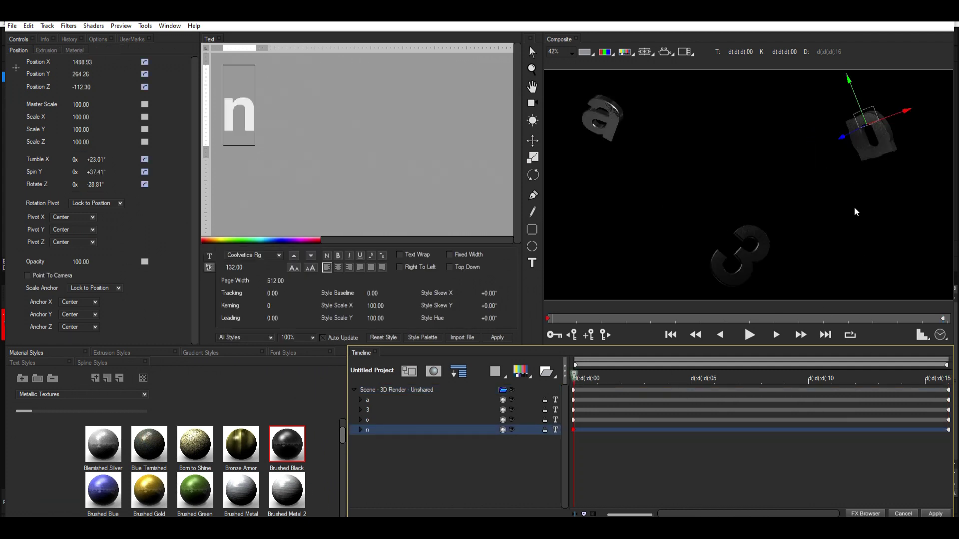
drag(869, 118, 869, 230)
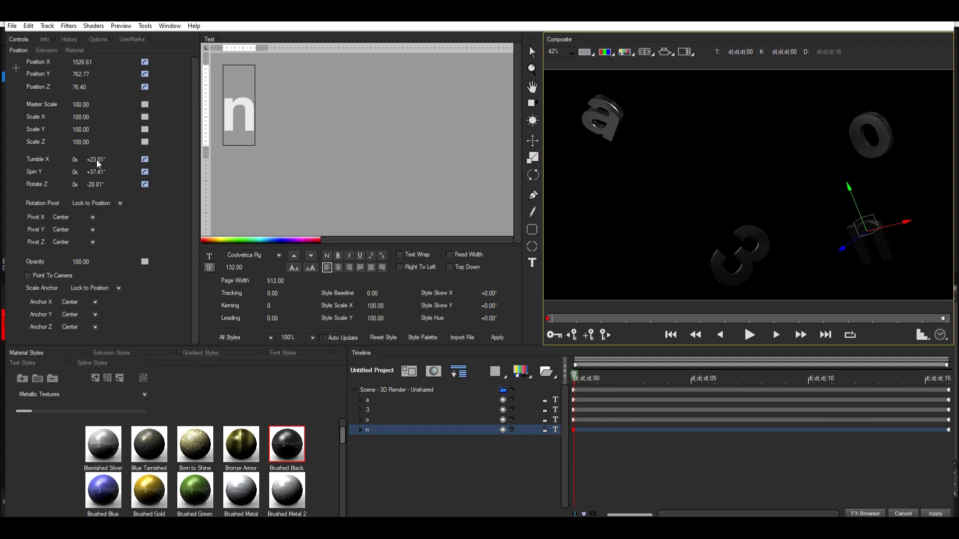
drag(96, 160, 109, 185)
Preview the letters assembling into a3on, then apply the title back in VEGAS Pro.
drag(575, 378, 428, 357)
key(space)
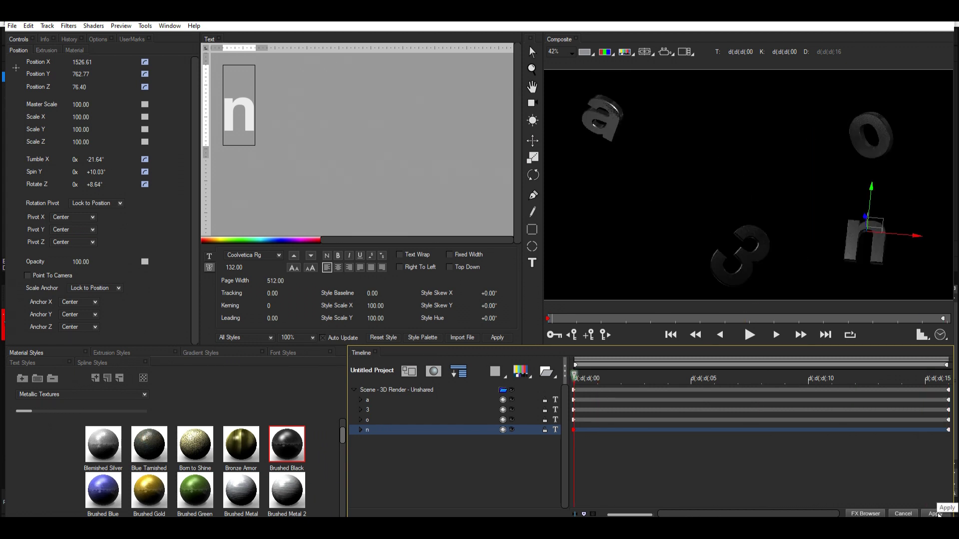
click(938, 514)
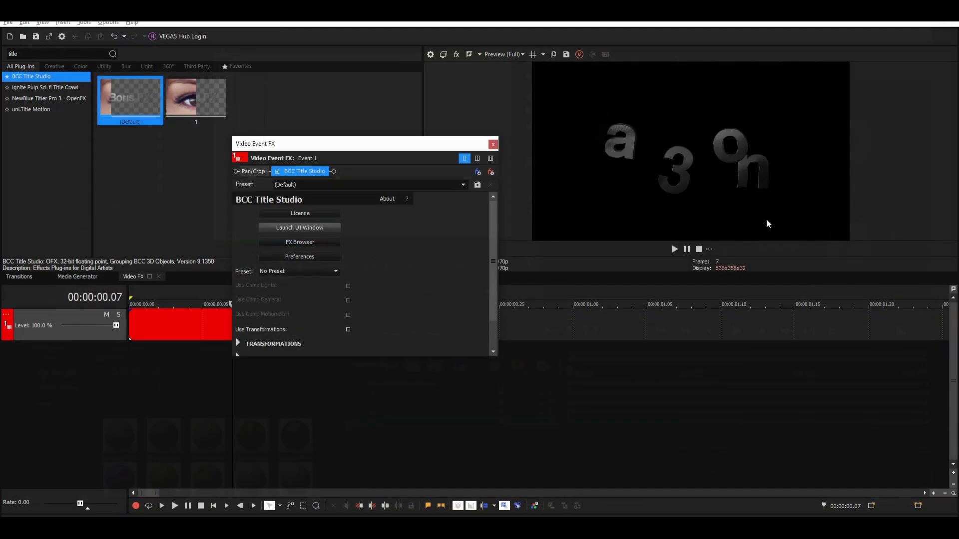
Close the Video Event FX window and play the title animation from the start of the clip.
click(494, 146)
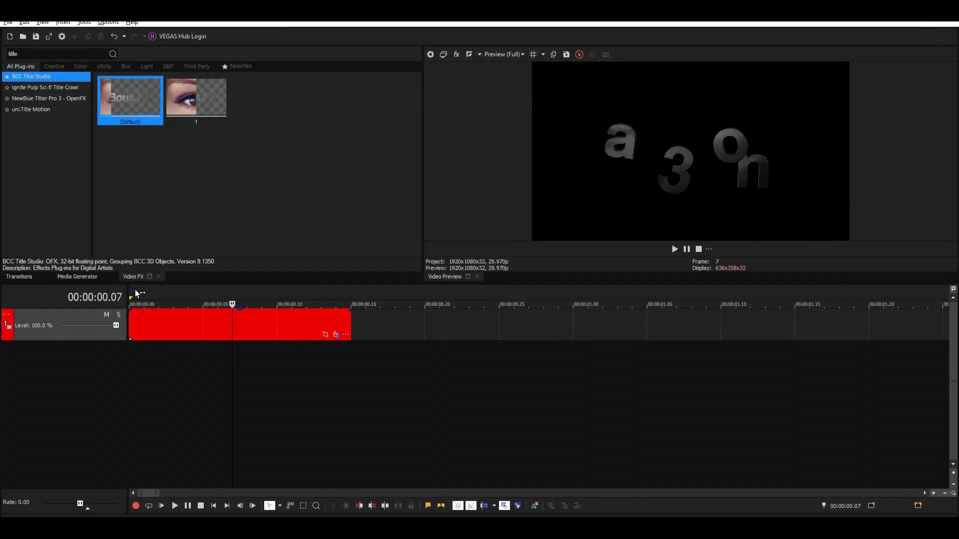
key(Home)
key(space)
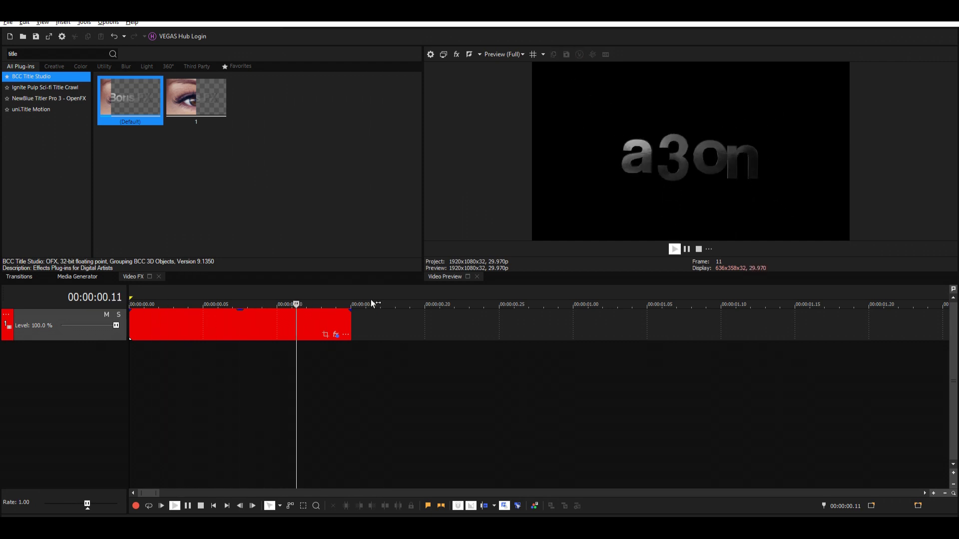
key(space)
key(space)
key(space)
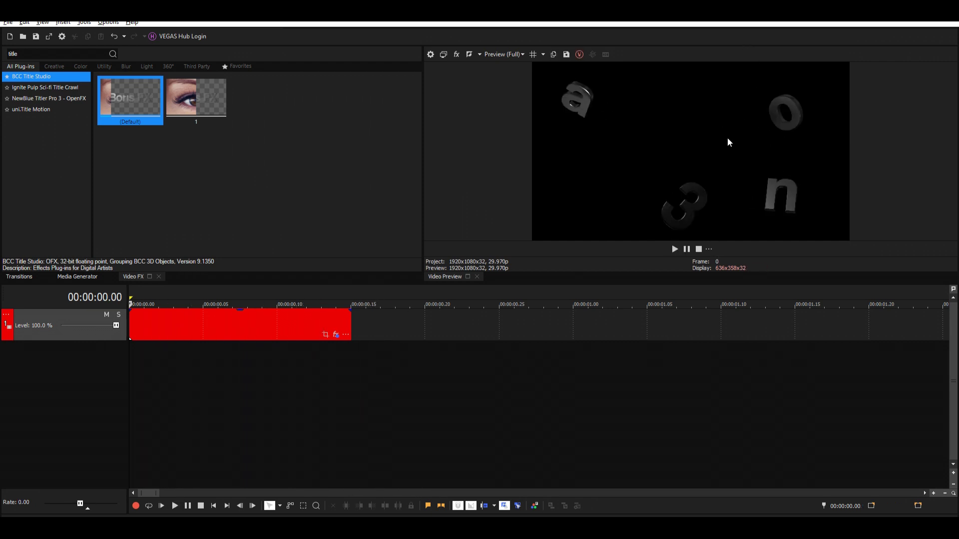
key(space)
key(space)
key(space)
key(space)
key(space)
key(space)
key(space)
key(space)
Reopen and close the effect settings, then replay the scattered letters assembling into a3on.
click(336, 335)
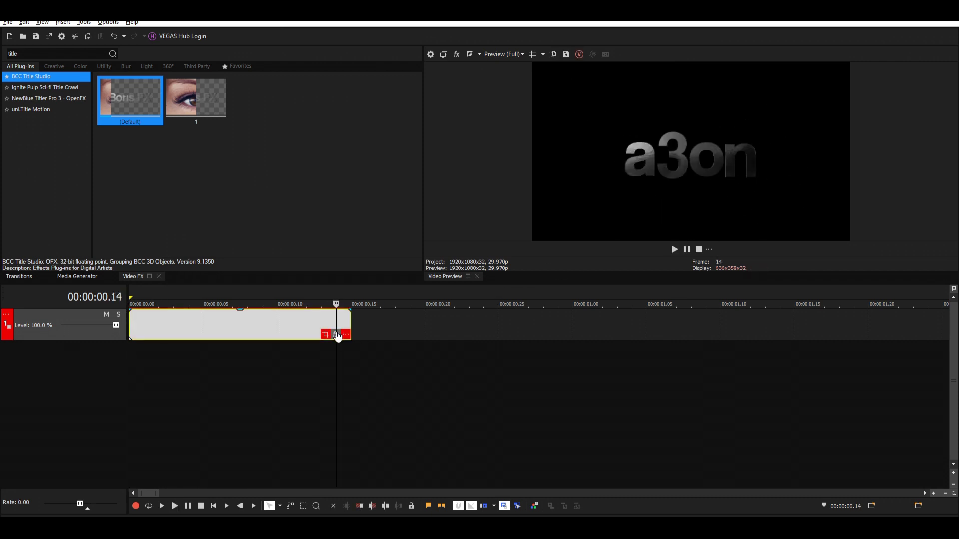
click(493, 144)
key(space)
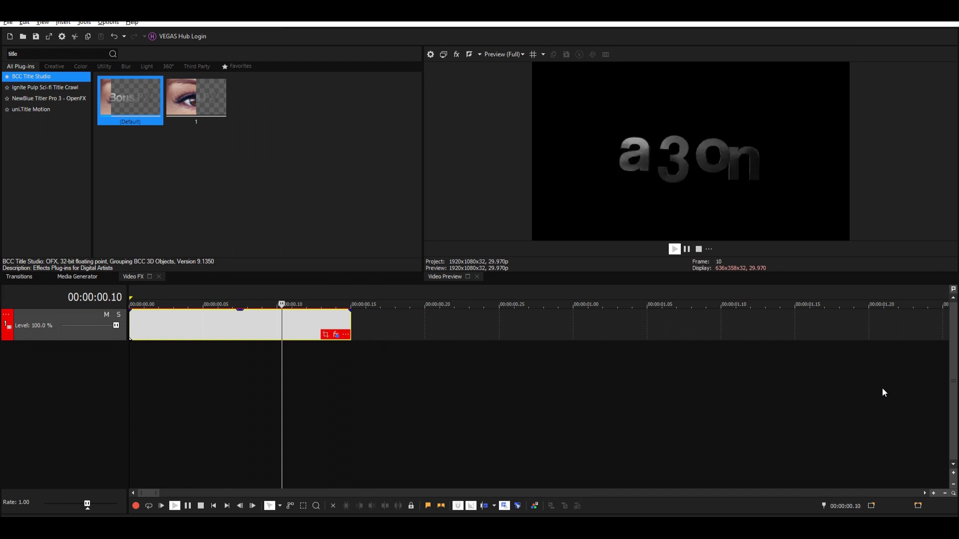
key(space)
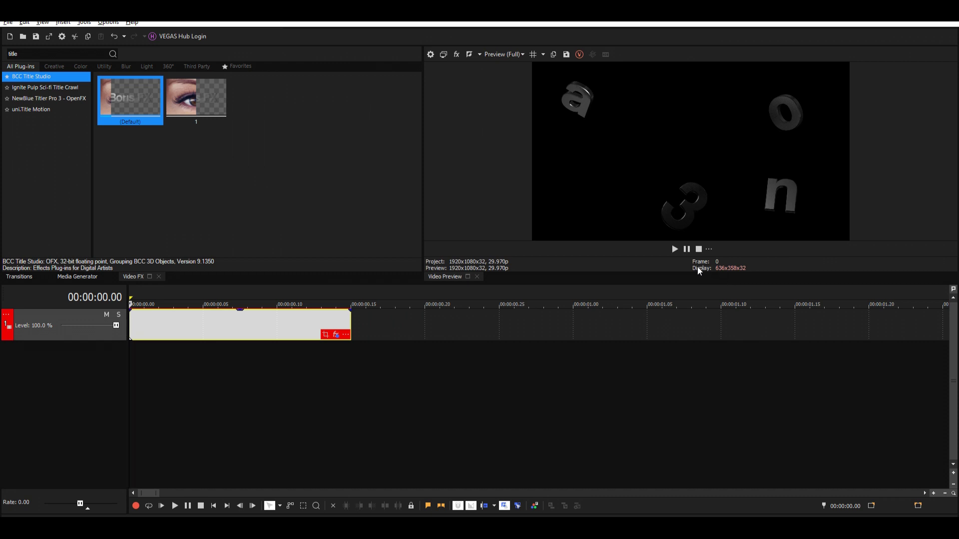
click(674, 248)
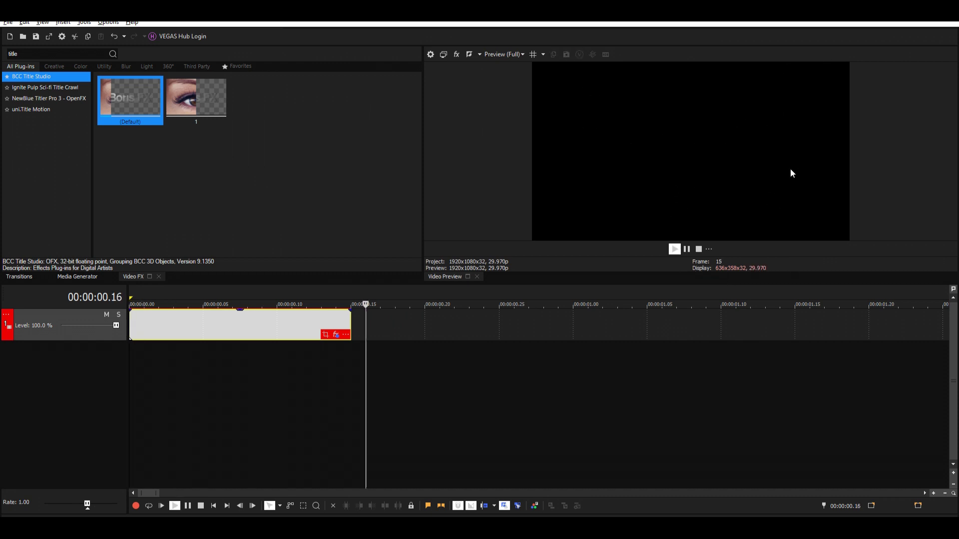
key(space)
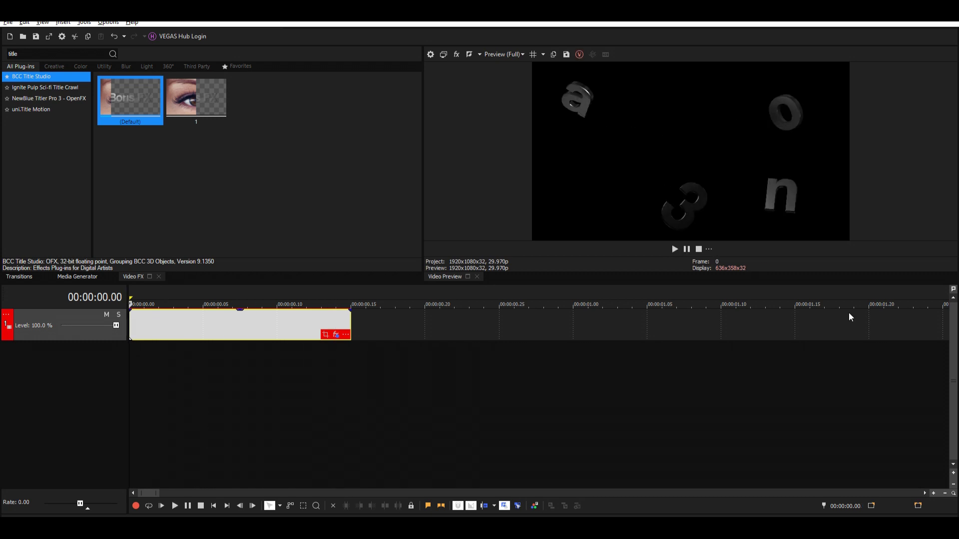